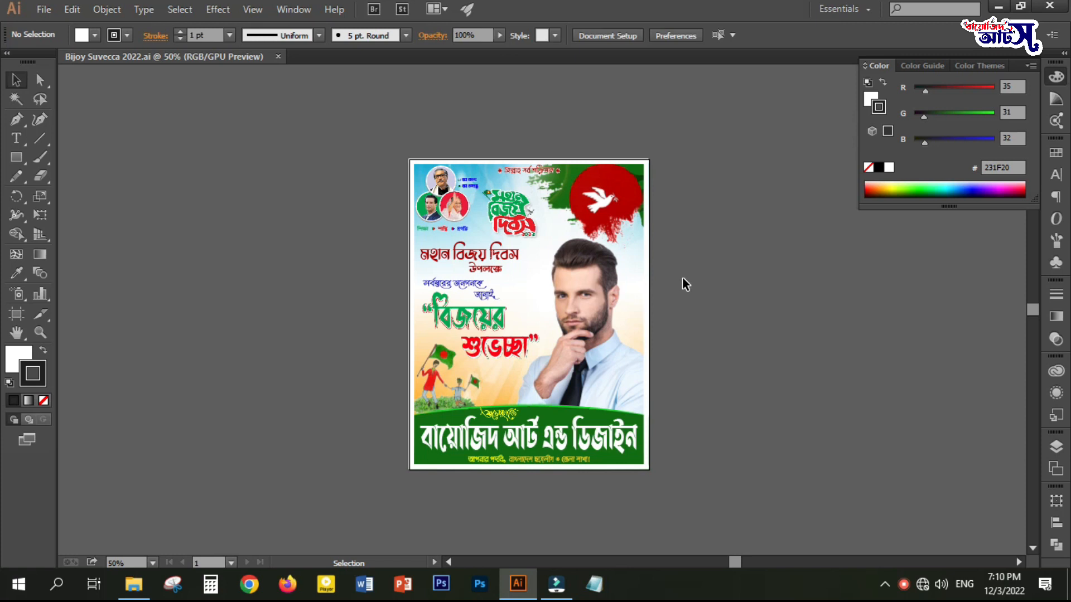
Step: Examine the Victory Day poster as a whole, including its top headings and the green name banner along the bottom
scroll(684, 279, up, 1)
scroll(684, 276, down, 2)
drag(690, 284, 677, 244)
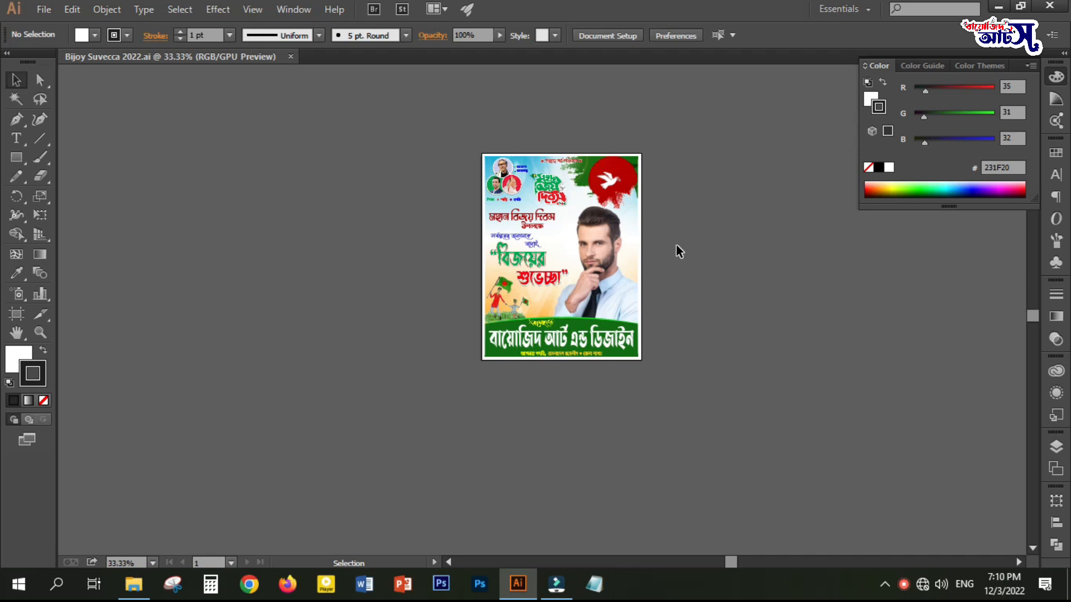
scroll(670, 241, up, 2)
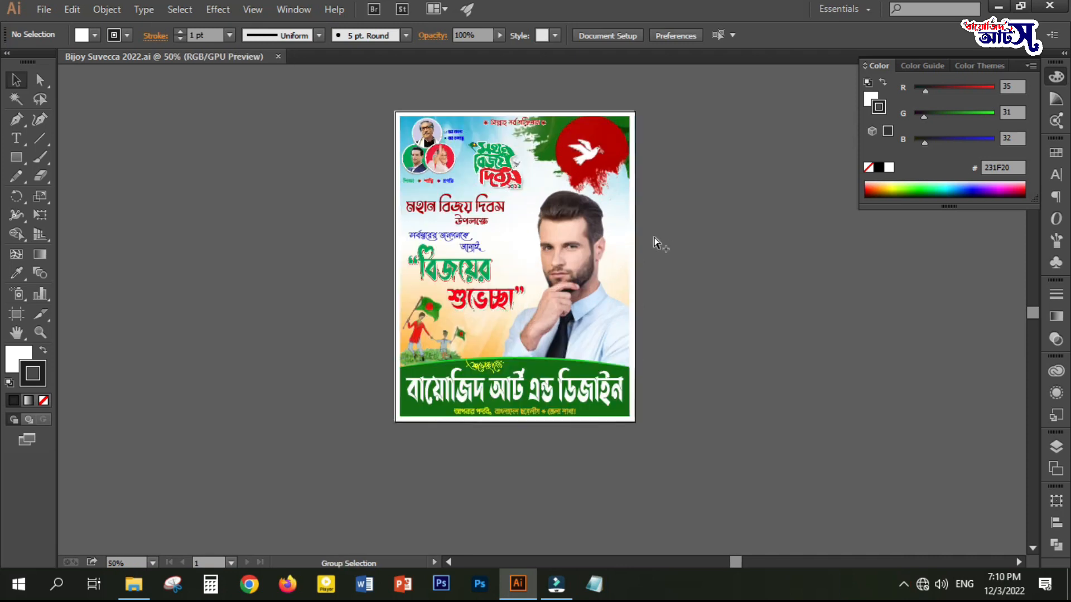
key(space)
drag(662, 256, 705, 279)
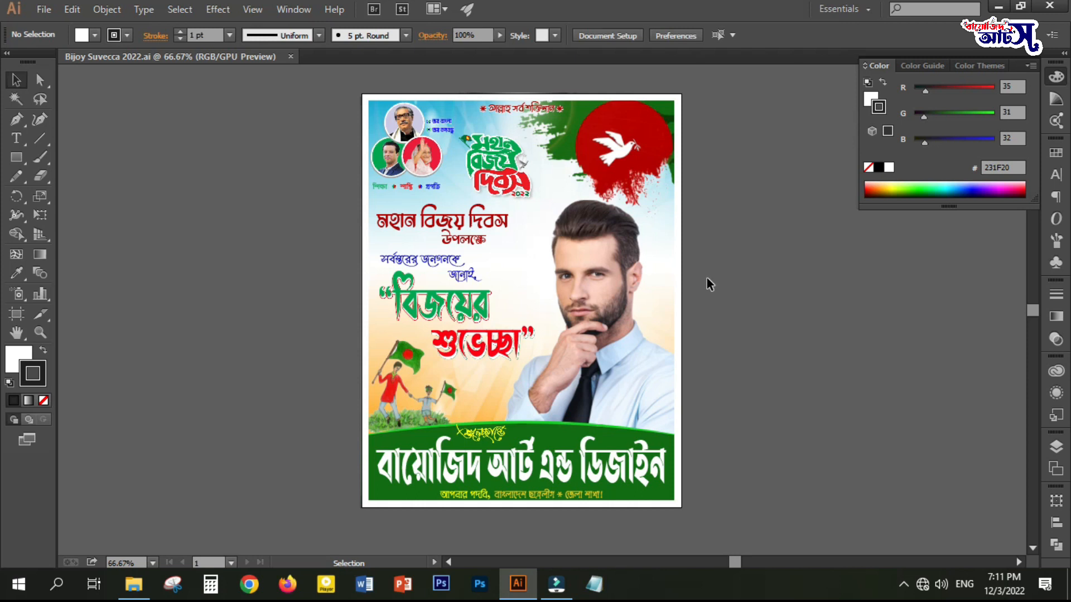
scroll(719, 208, up, 1)
scroll(719, 208, down, 1)
scroll(708, 163, down, 2)
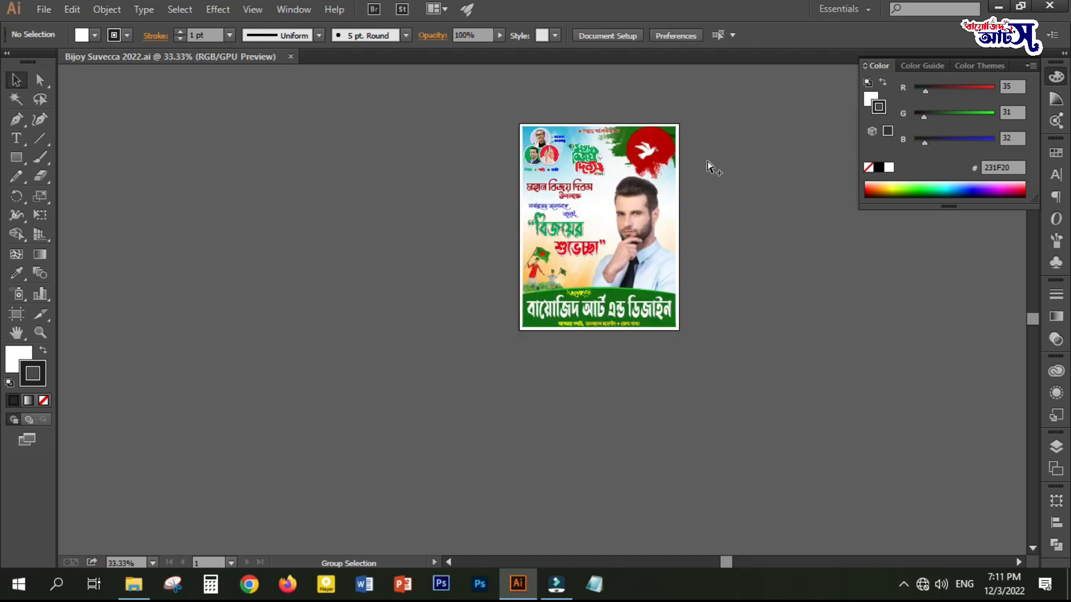
scroll(708, 163, up, 3)
drag(707, 168, 736, 179)
scroll(744, 201, down, 1)
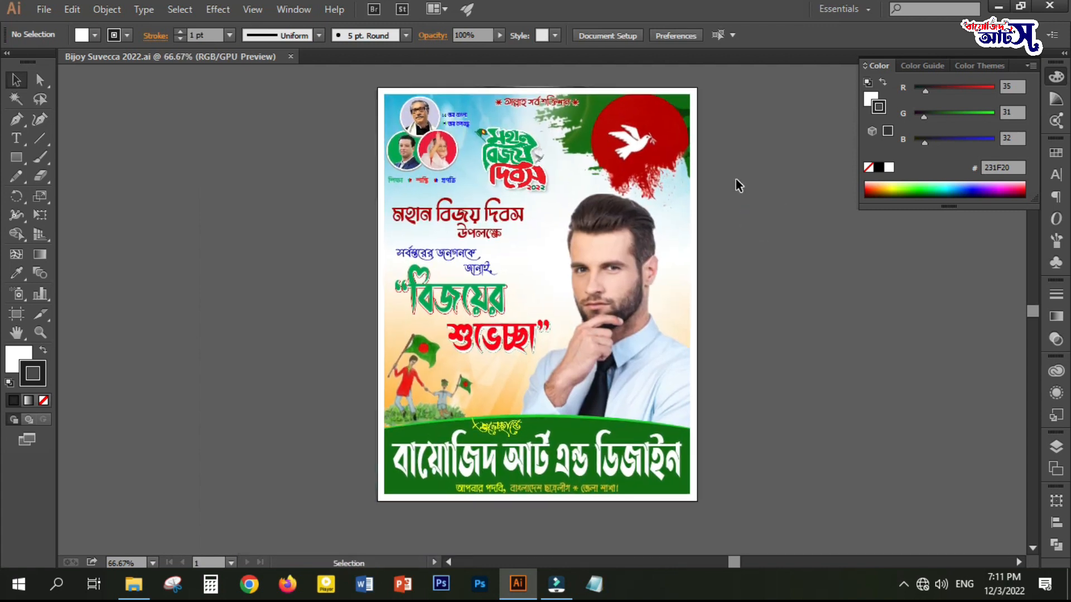
scroll(539, 166, up, 4)
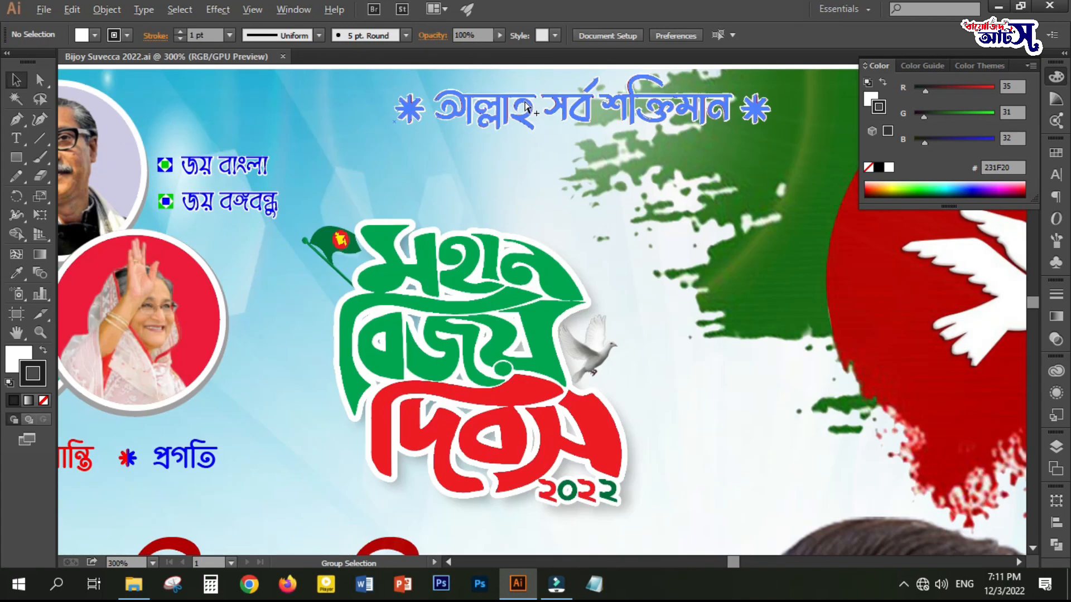
scroll(578, 256, down, 6)
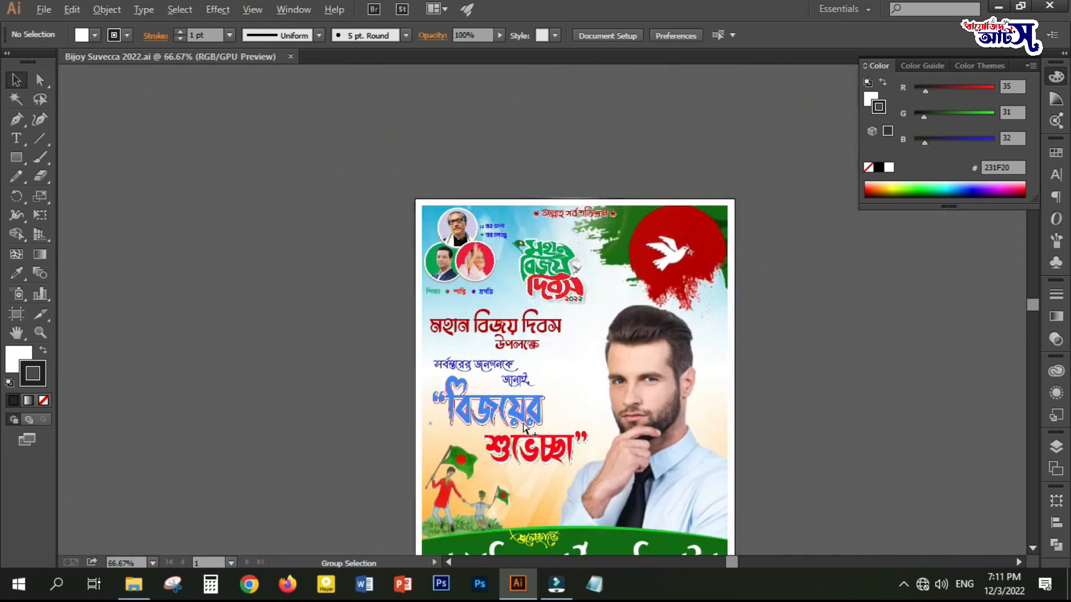
scroll(572, 459, up, 4)
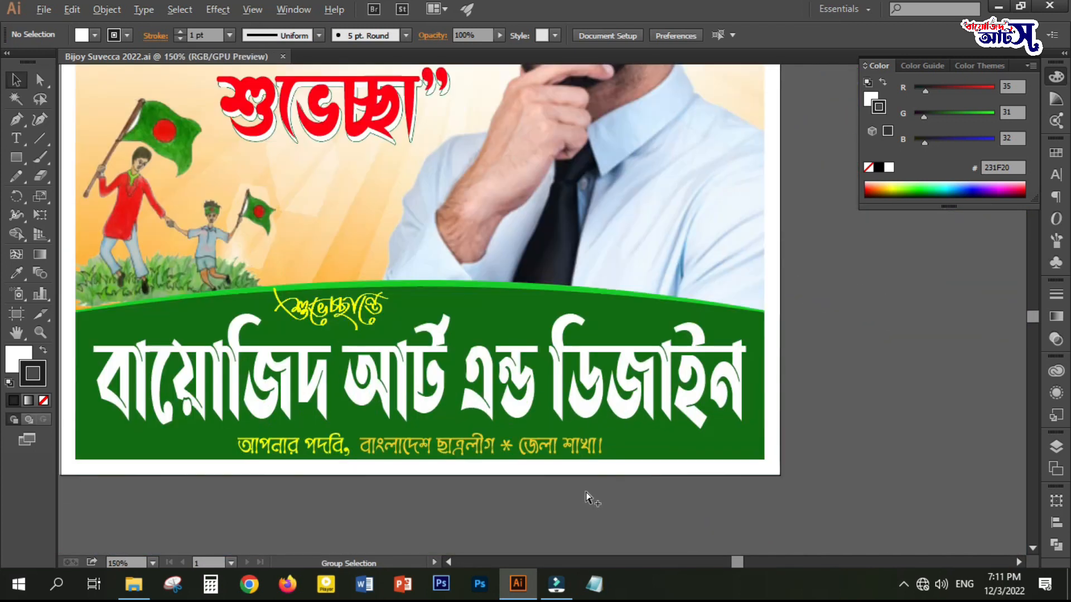
scroll(831, 323, down, 3)
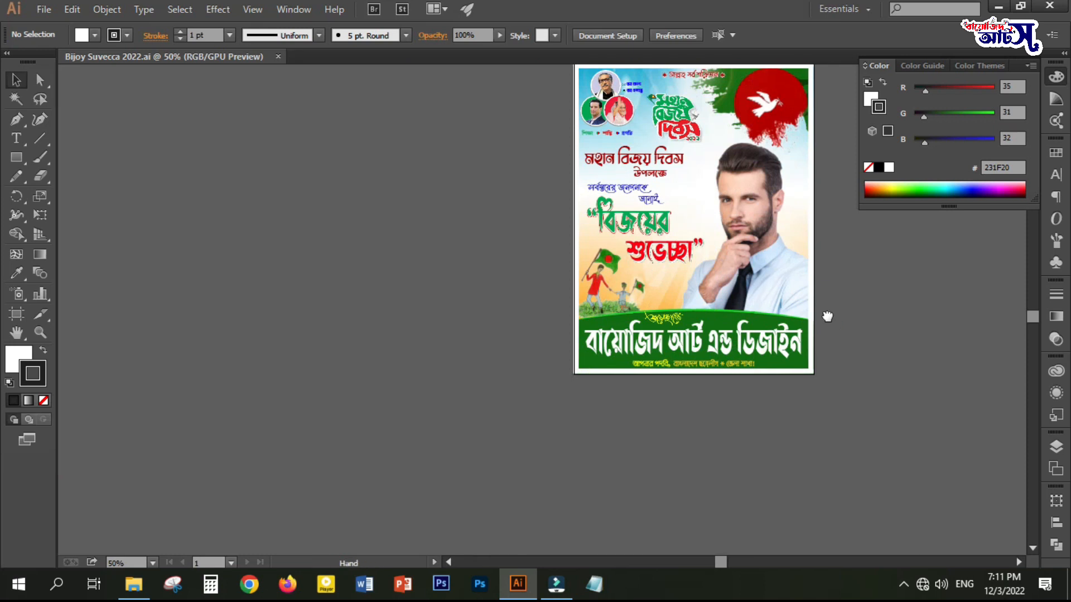
drag(837, 314, 608, 386)
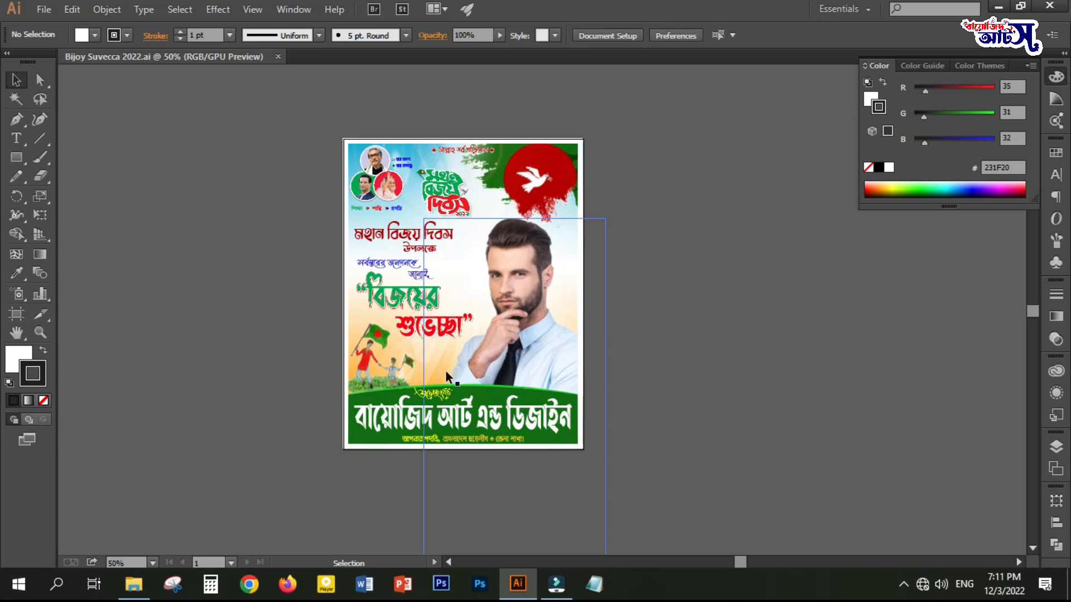
scroll(423, 428, up, 1)
click(699, 389)
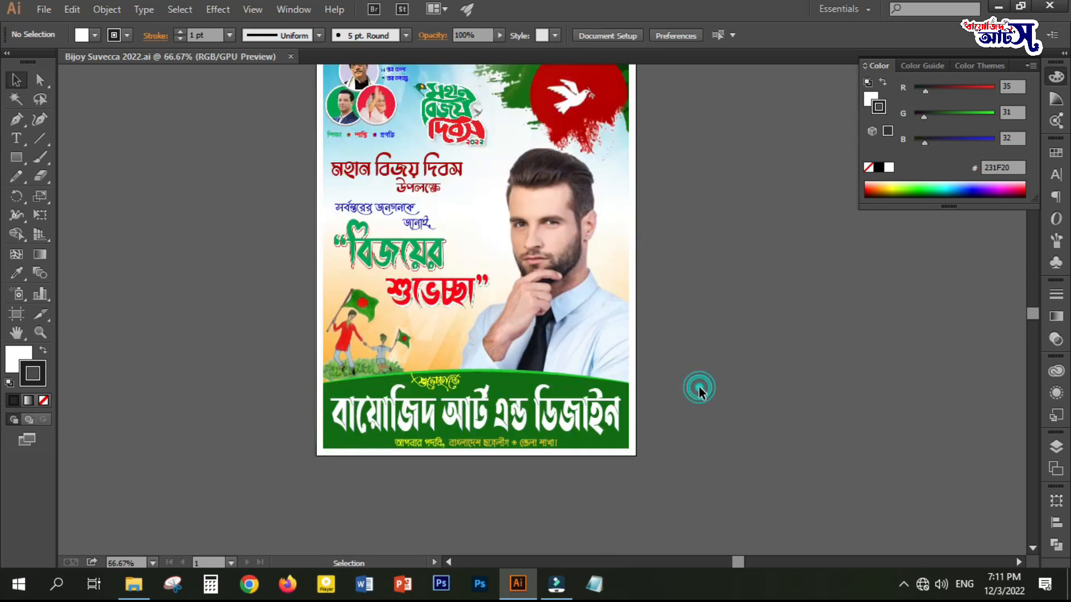
scroll(644, 334, up, 1)
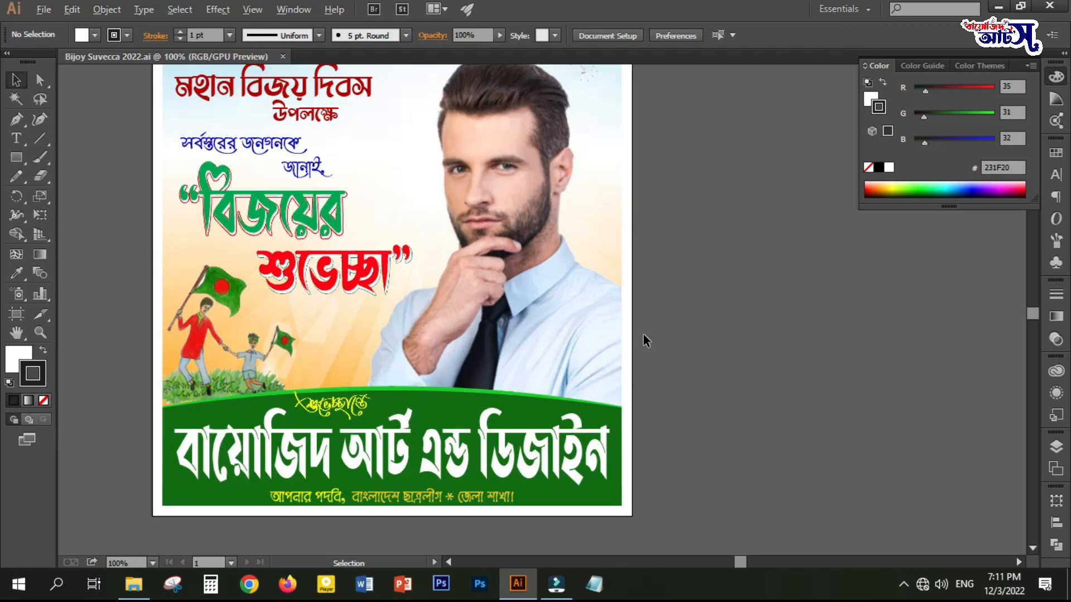
scroll(722, 317, down, 1)
drag(722, 316, 784, 390)
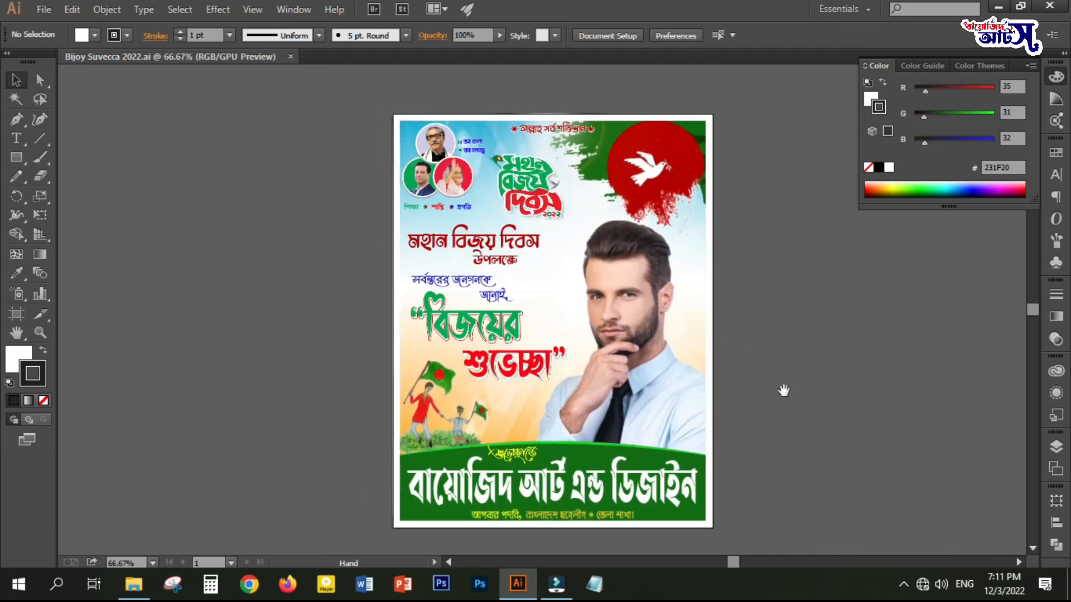
scroll(611, 315, down, 2)
drag(611, 316, 531, 283)
scroll(531, 281, up, 2)
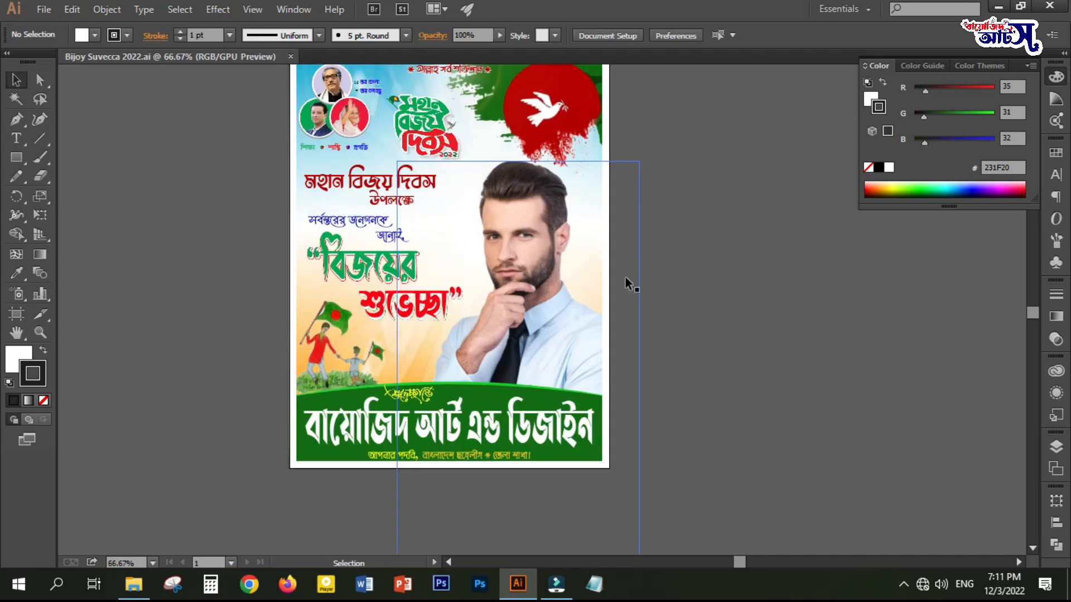
scroll(691, 282, down, 2)
drag(721, 301, 757, 291)
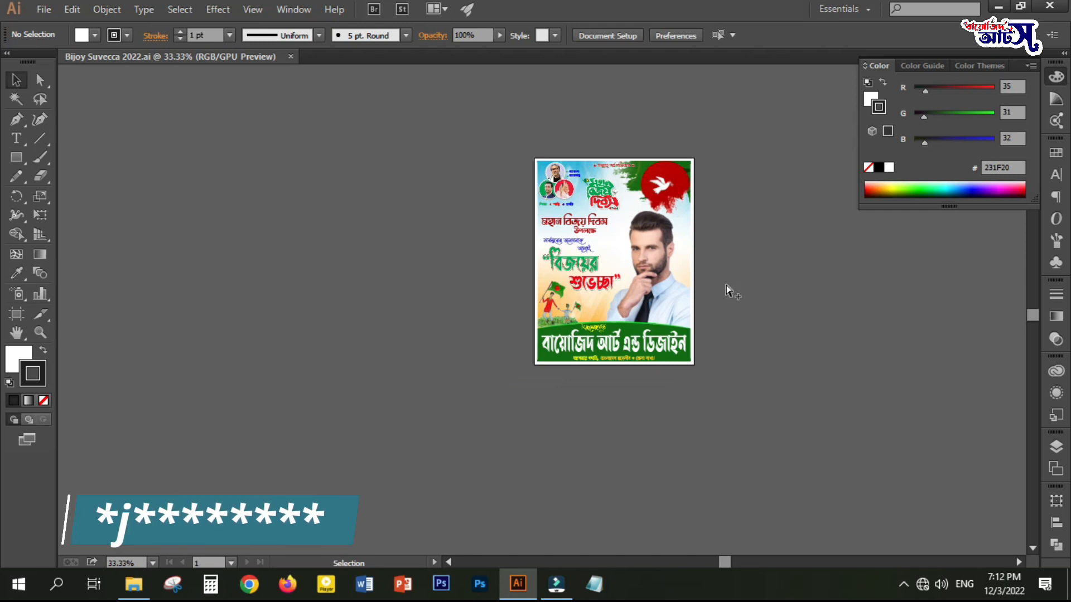
scroll(719, 282, up, 2)
scroll(715, 277, down, 2)
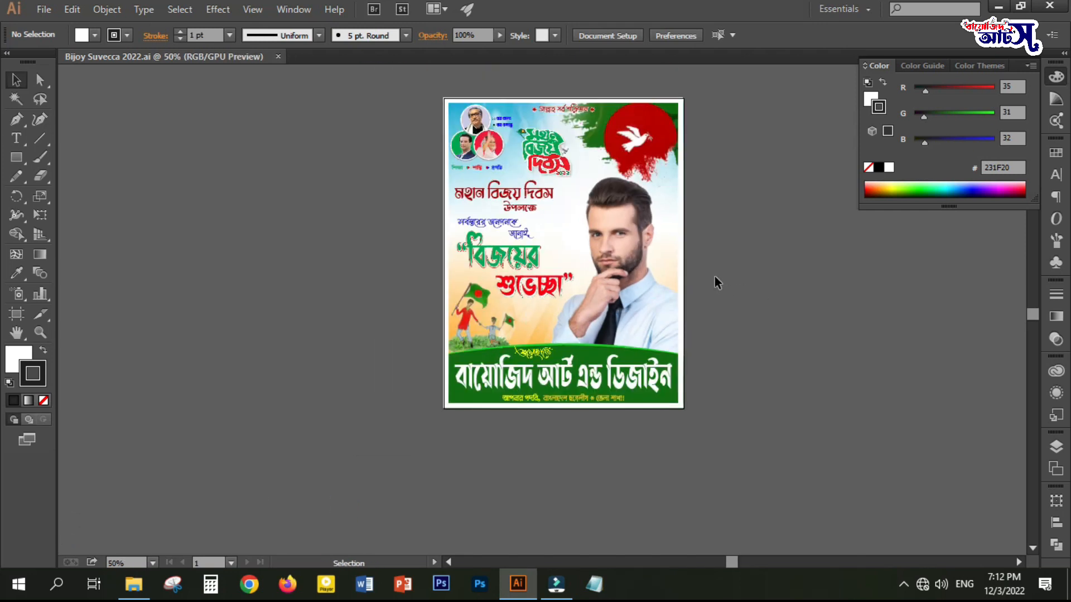
scroll(712, 237, up, 2)
scroll(712, 232, down, 1)
scroll(713, 245, up, 1)
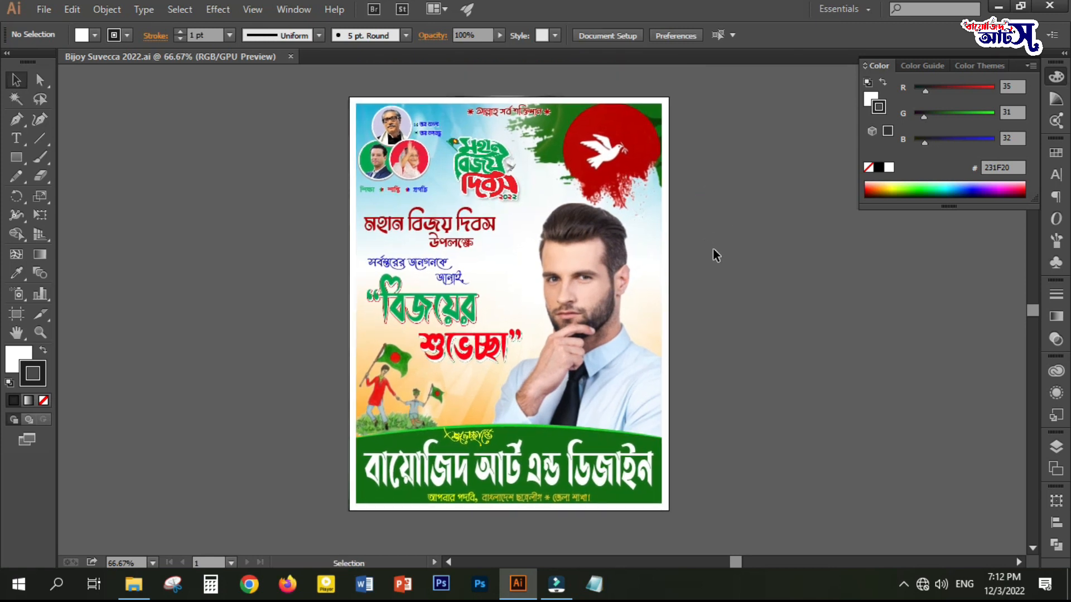
scroll(713, 249, down, 1)
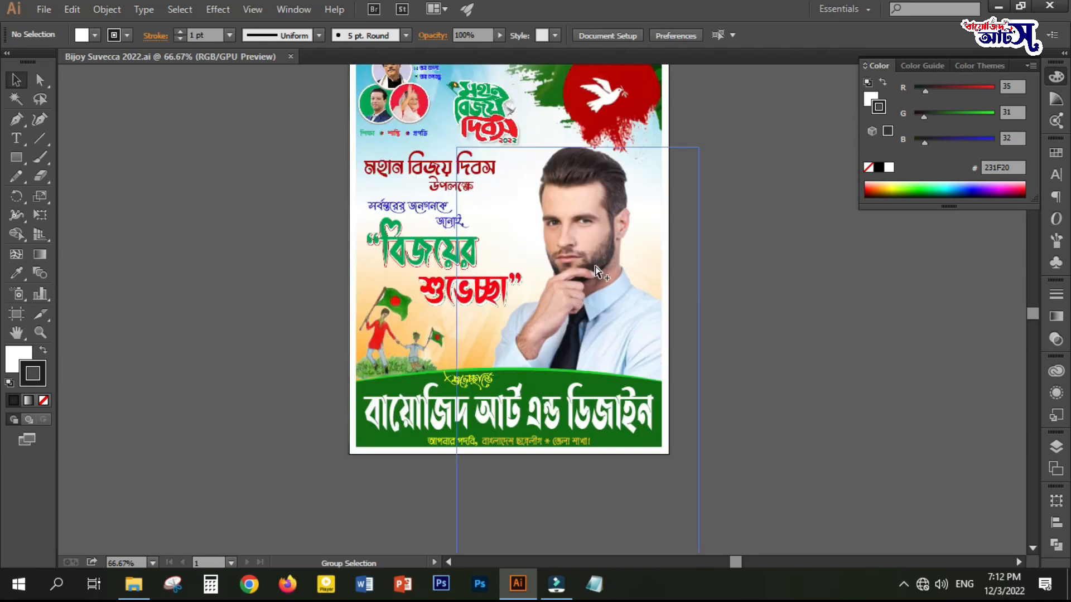
scroll(595, 265, up, 1)
scroll(599, 282, down, 2)
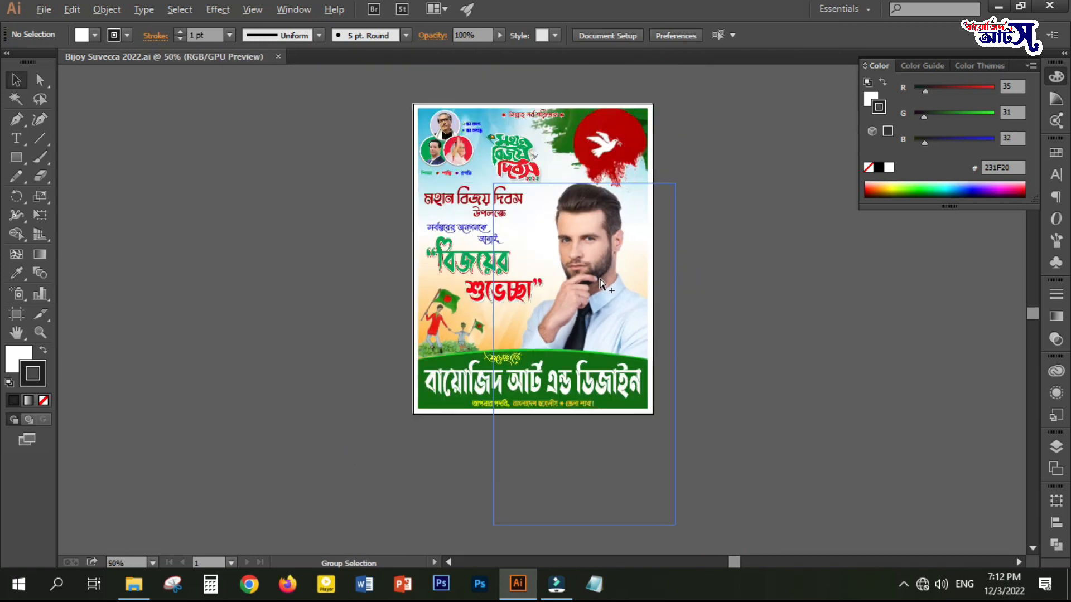
scroll(599, 282, up, 1)
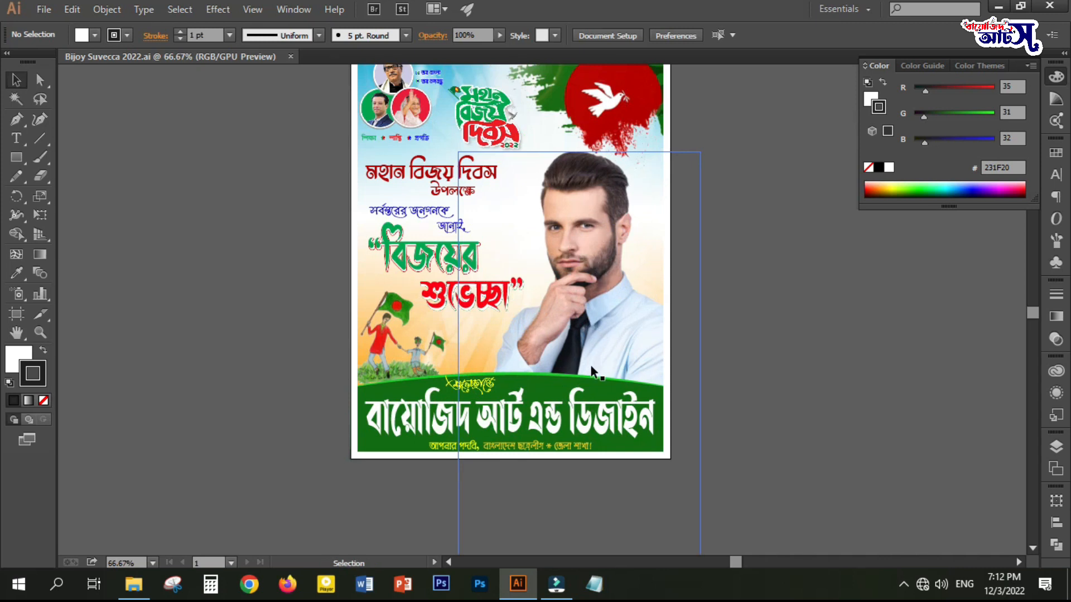
scroll(520, 398, up, 1)
scroll(413, 363, down, 2)
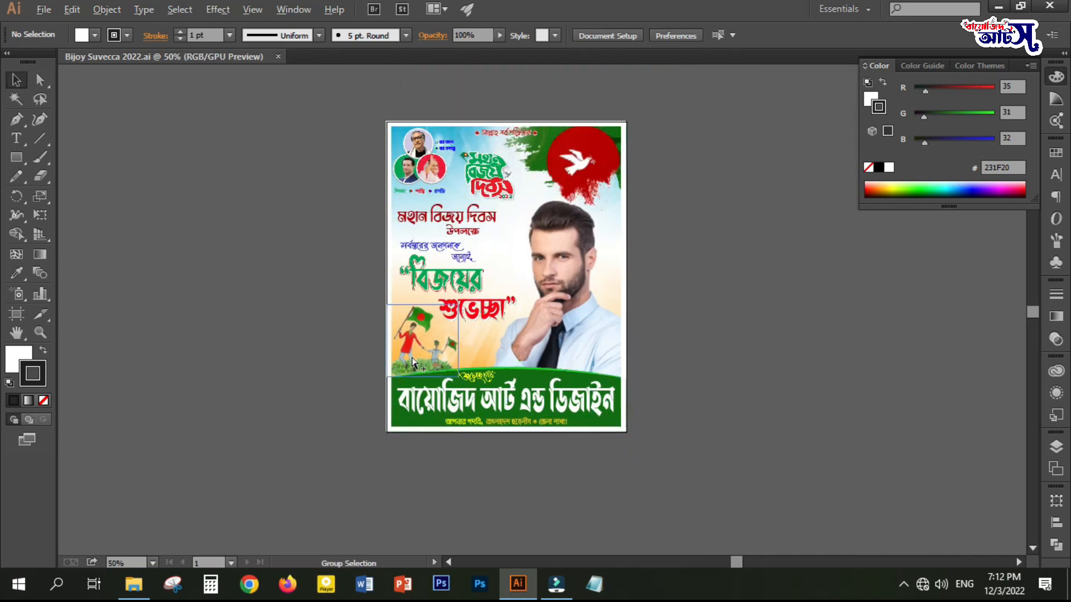
scroll(412, 364, up, 2)
scroll(445, 365, down, 2)
Step: Release the clipping mask of the poster's clip group and clear the selection
drag(489, 286, 449, 270)
click(726, 376)
click(395, 331)
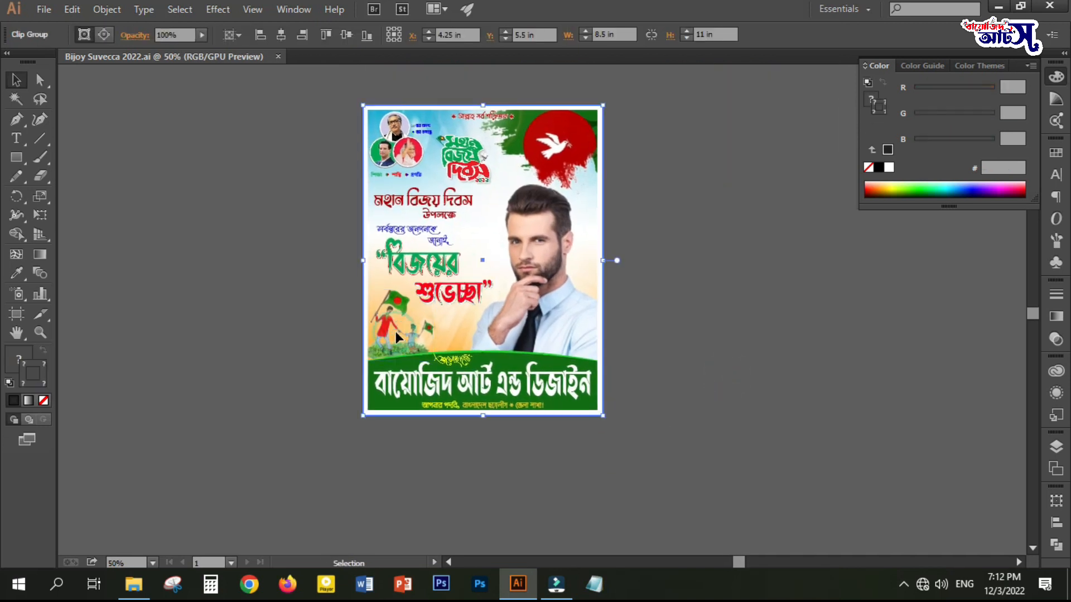
right_click(396, 332)
click(433, 423)
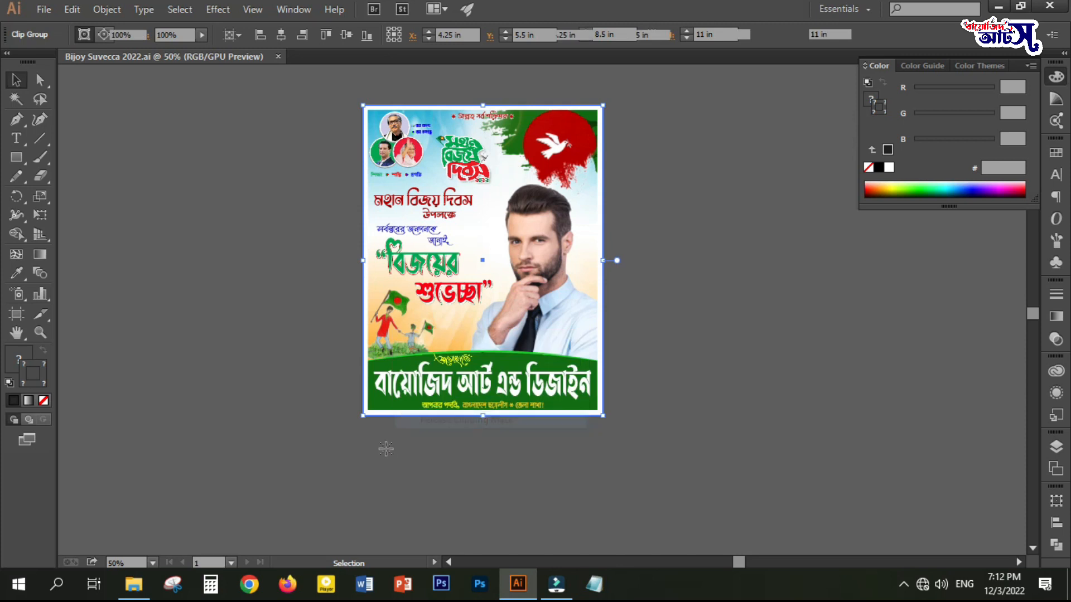
click(386, 449)
Step: Reposition the illustration of the two flag-bearing figures slightly so its frame lines up with the poster's left edge
scroll(395, 339, up, 2)
click(390, 322)
mouse_move(390, 322)
mouse_down()
mouse_move(417, 321)
mouse_move(268, 327)
mouse_move(243, 367)
mouse_move(242, 358)
mouse_move(428, 317)
mouse_move(384, 317)
mouse_up()
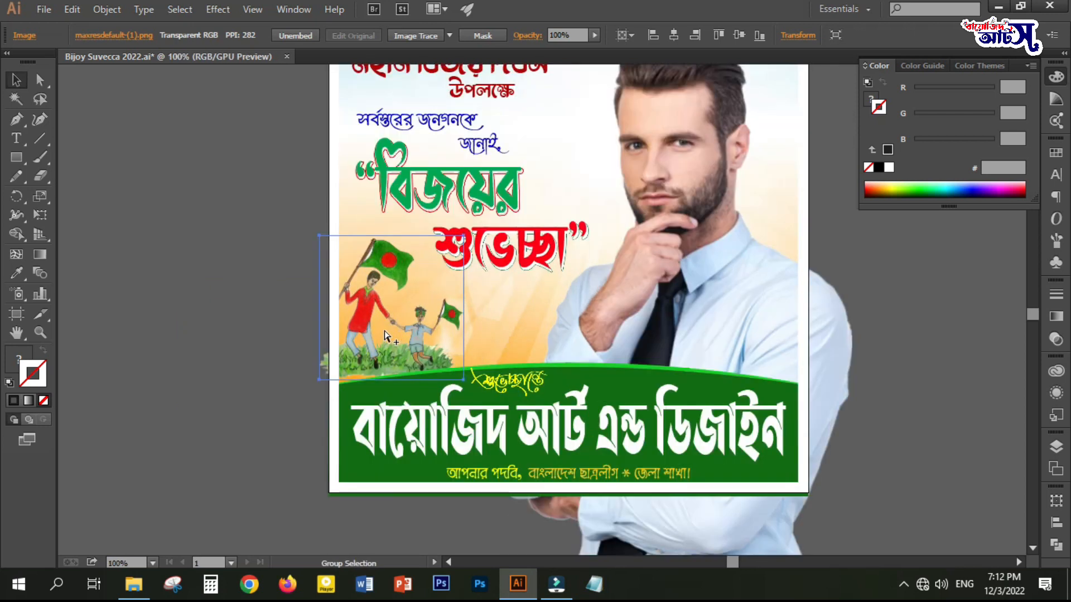
scroll(384, 331, down, 3)
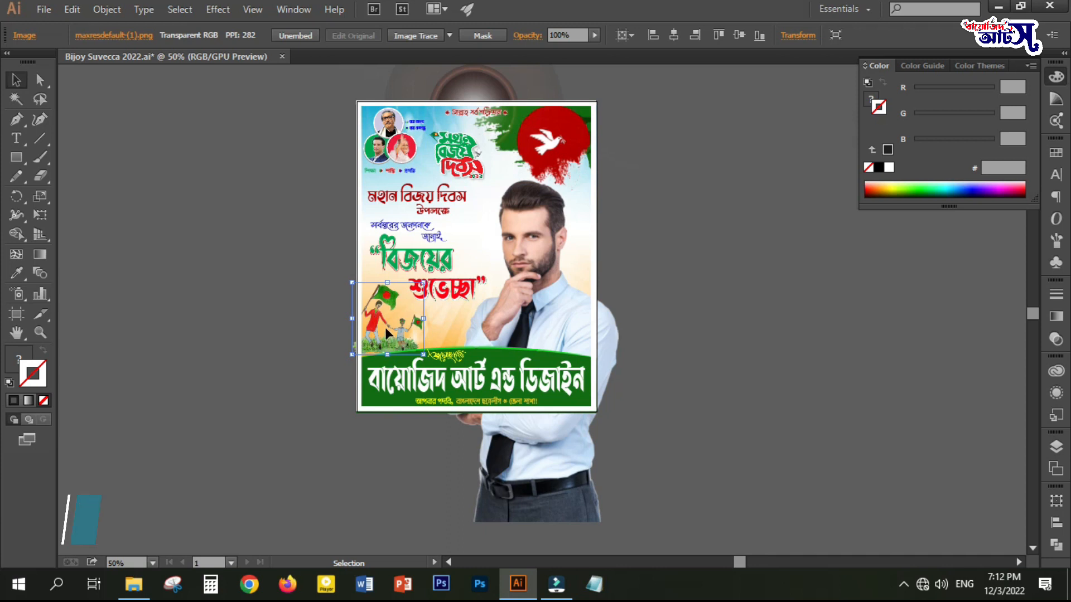
drag(392, 320, 397, 320)
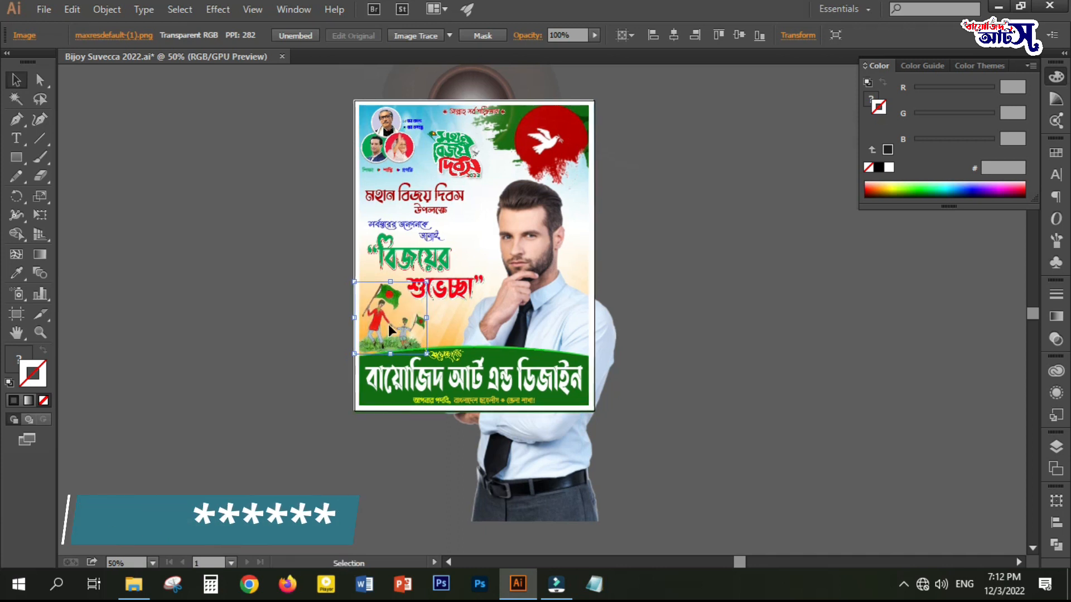
Step: Move the green brush image with the red circle and white dove off the poster to its right side
scroll(388, 328, up, 2)
scroll(387, 329, down, 2)
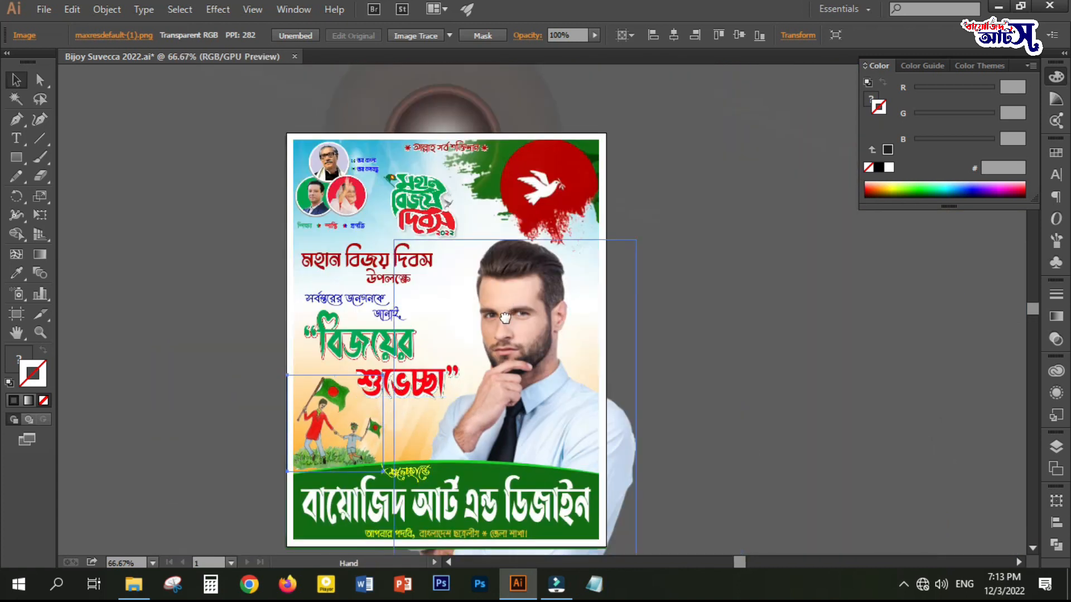
drag(537, 238, 504, 311)
scroll(537, 260, up, 1)
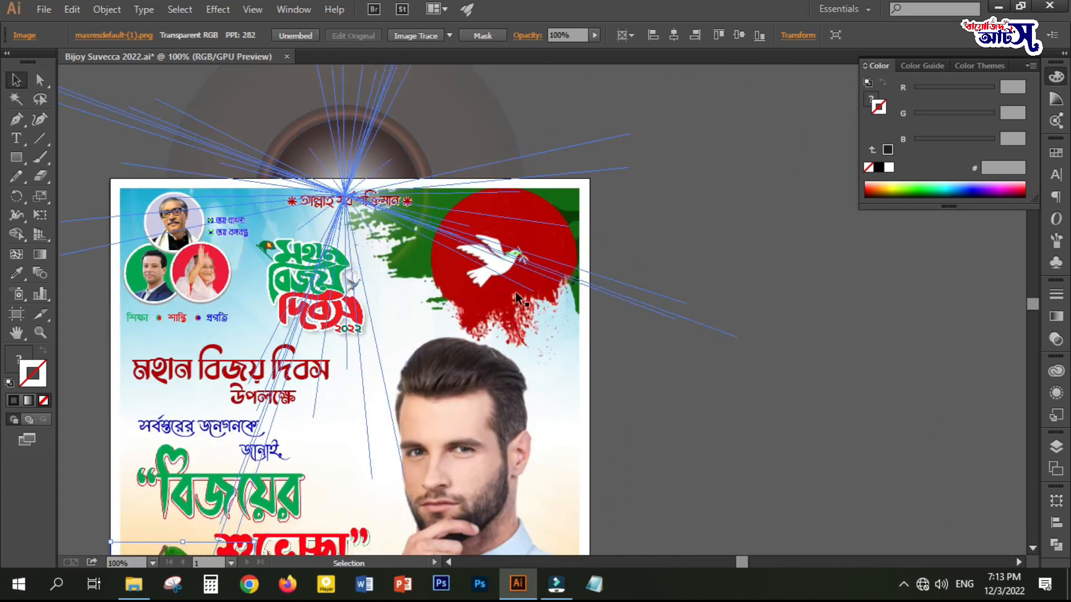
click(512, 275)
drag(511, 276, 778, 294)
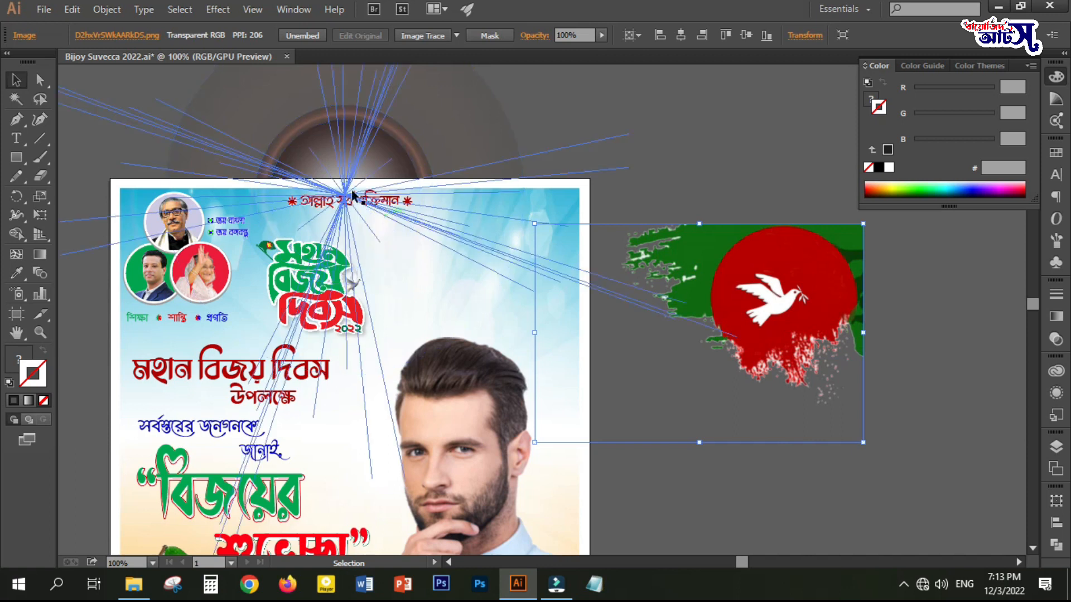
Step: Move the flare off the poster's top to about X -3.27 in, Y -3.85 in and deselect it
scroll(376, 201, down, 1)
drag(378, 200, 500, 246)
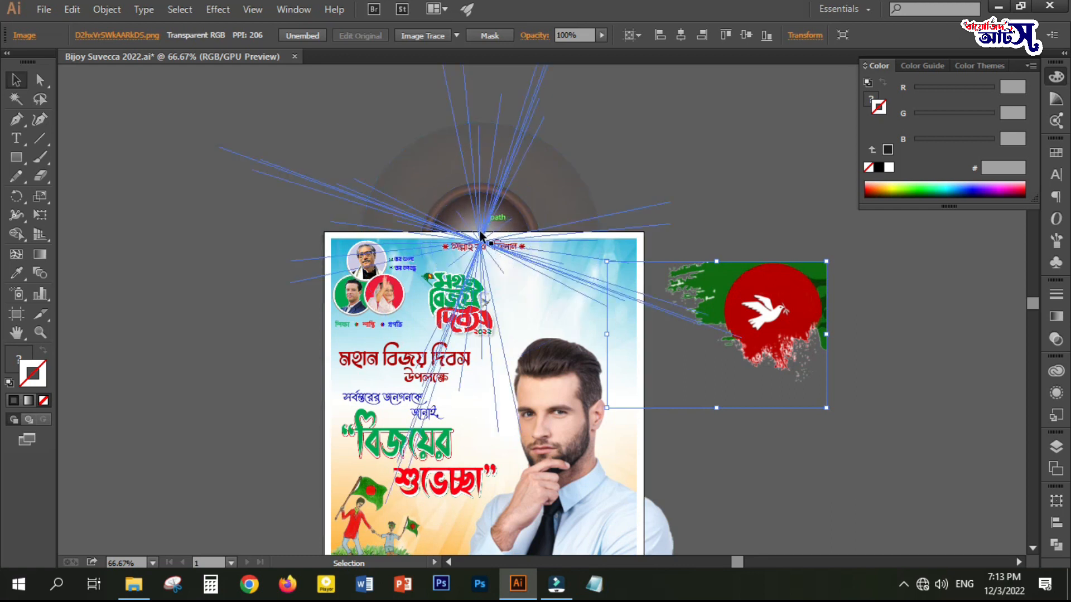
scroll(473, 234, down, 1)
drag(472, 234, 291, 163)
scroll(393, 164, up, 1)
click(564, 160)
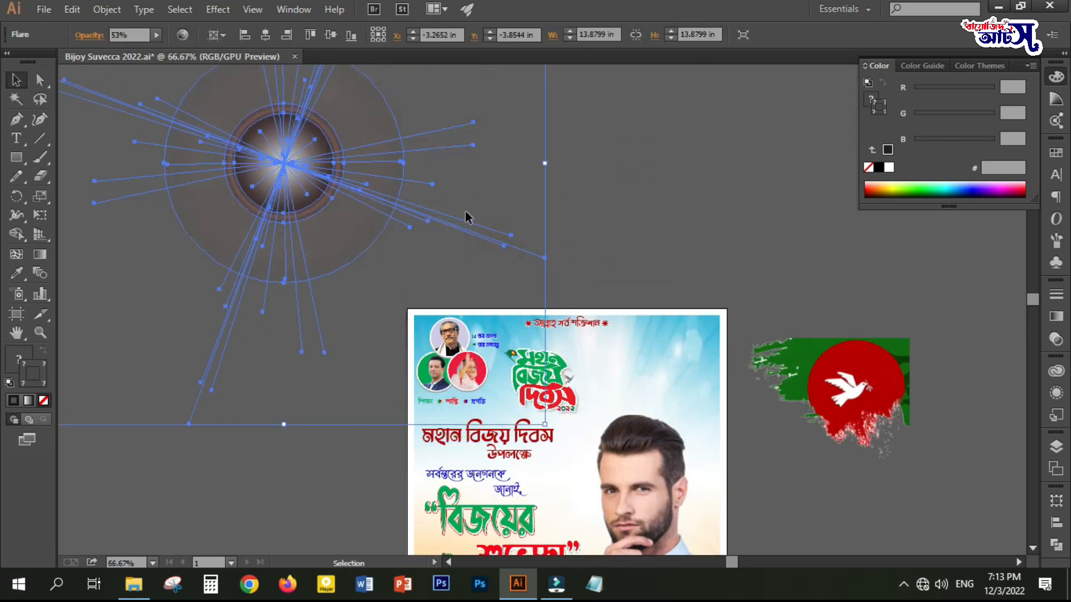
Step: Draw a trial flare about 43.4 in wide above and right of the poster with the Flare tool, trailing its rings towards the lower left
click(623, 183)
click(285, 174)
scroll(284, 174, down, 1)
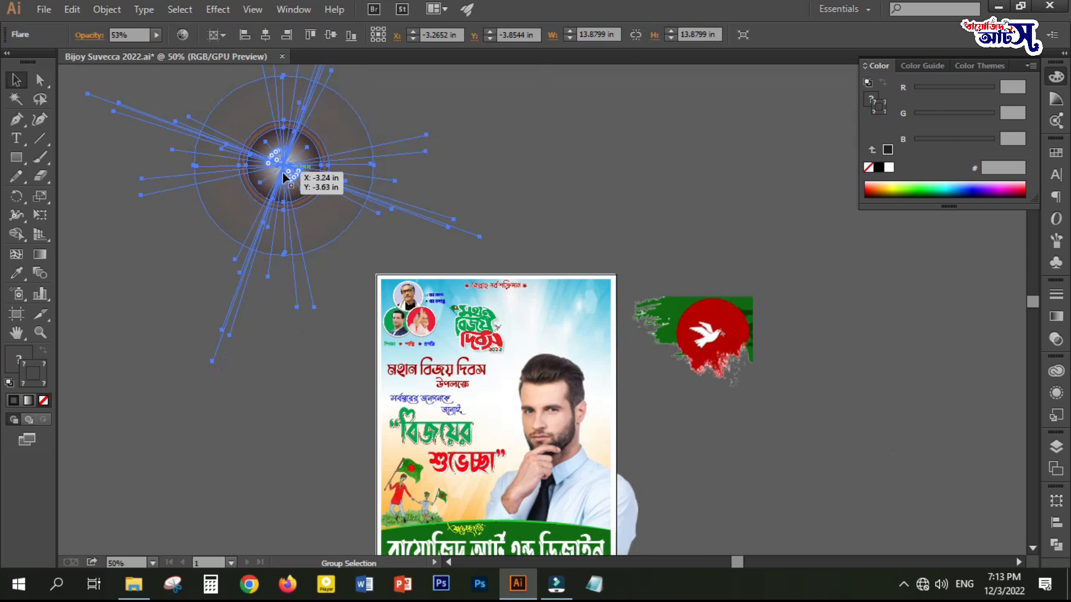
scroll(284, 175, down, 1)
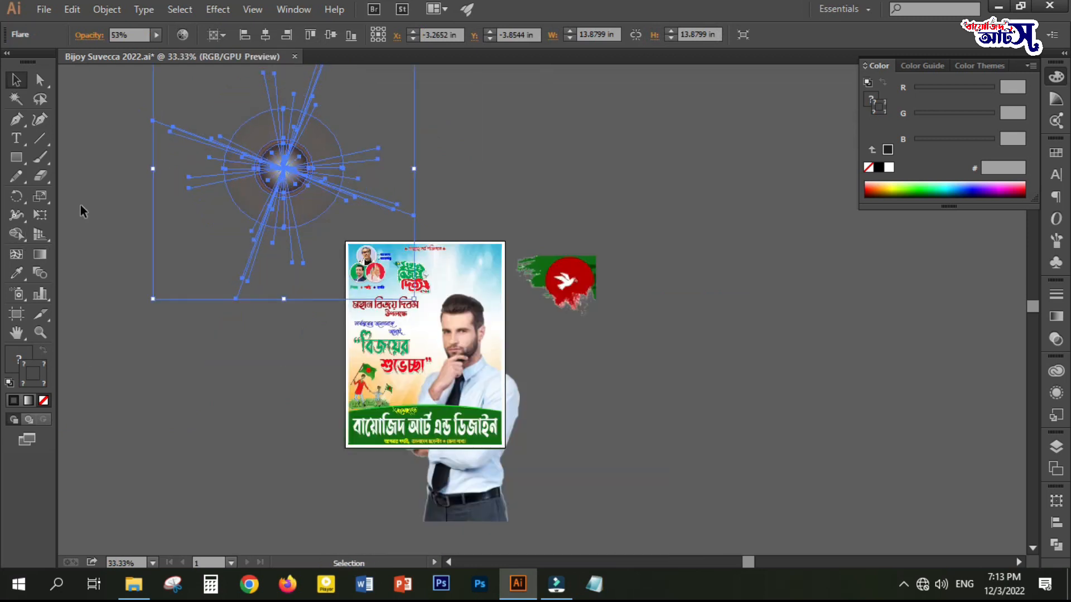
click(18, 163)
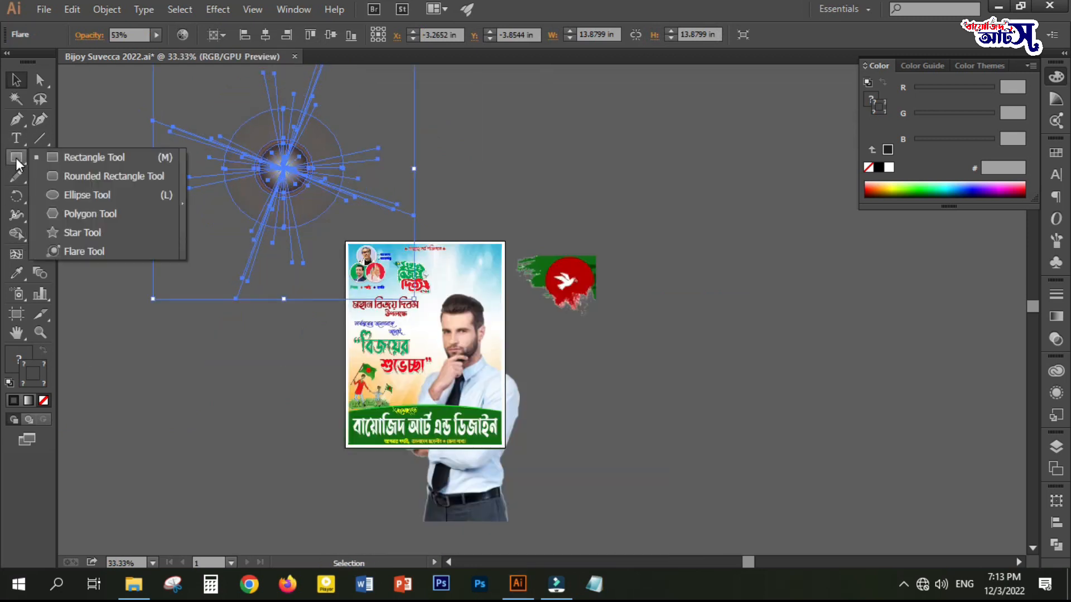
click(82, 252)
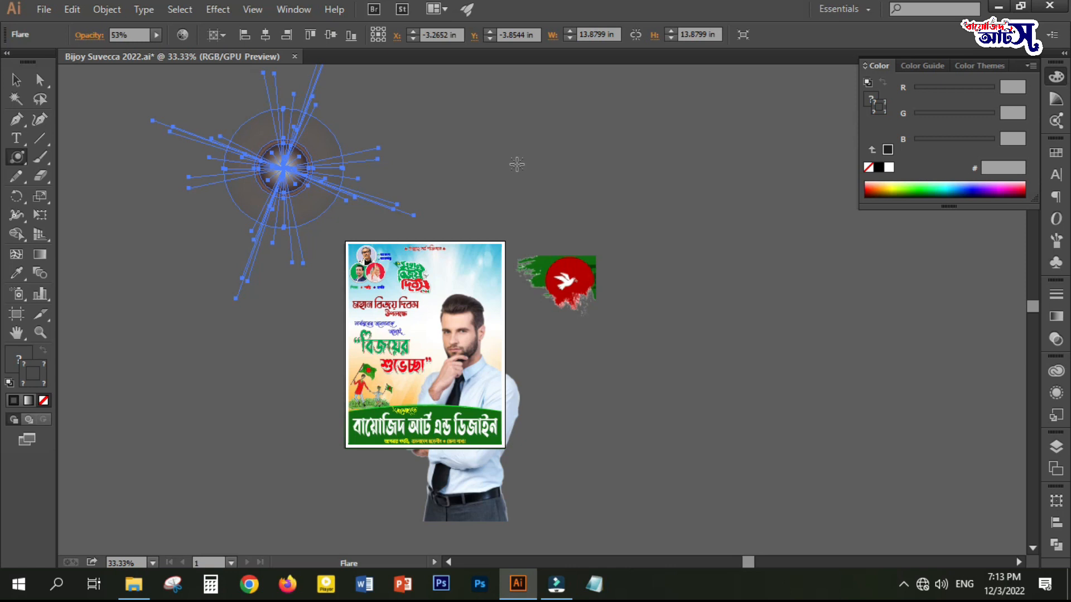
drag(580, 153, 655, 238)
drag(596, 124, 670, 199)
drag(241, 287, 248, 429)
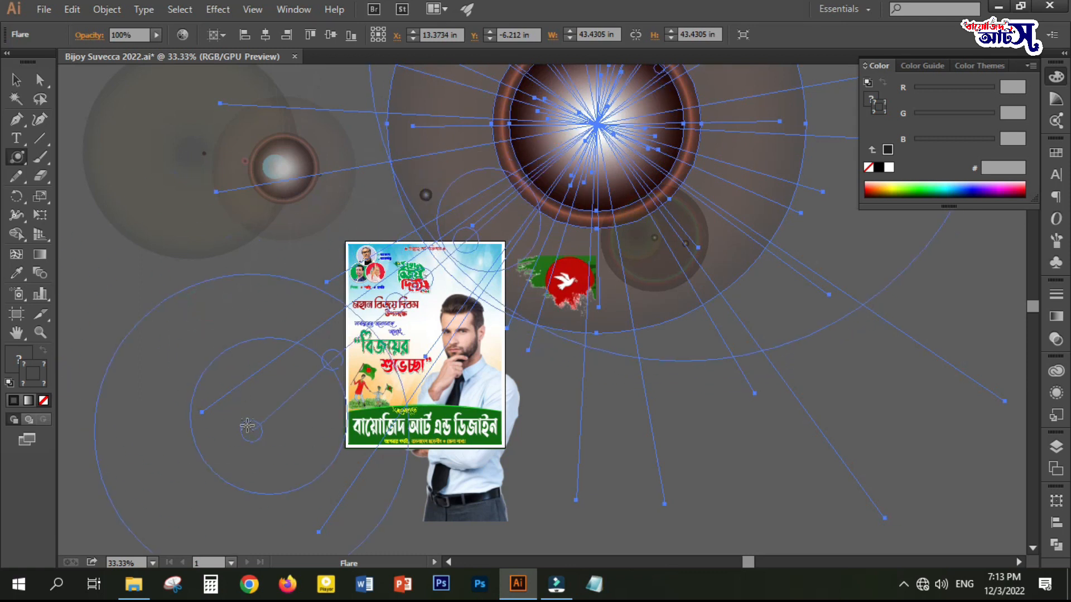
Step: Draw several more overlapping trial flares around the poster, the largest about 121 in wide
drag(238, 316, 175, 287)
drag(276, 175, 350, 225)
drag(488, 169, 691, 244)
scroll(681, 221, down, 4)
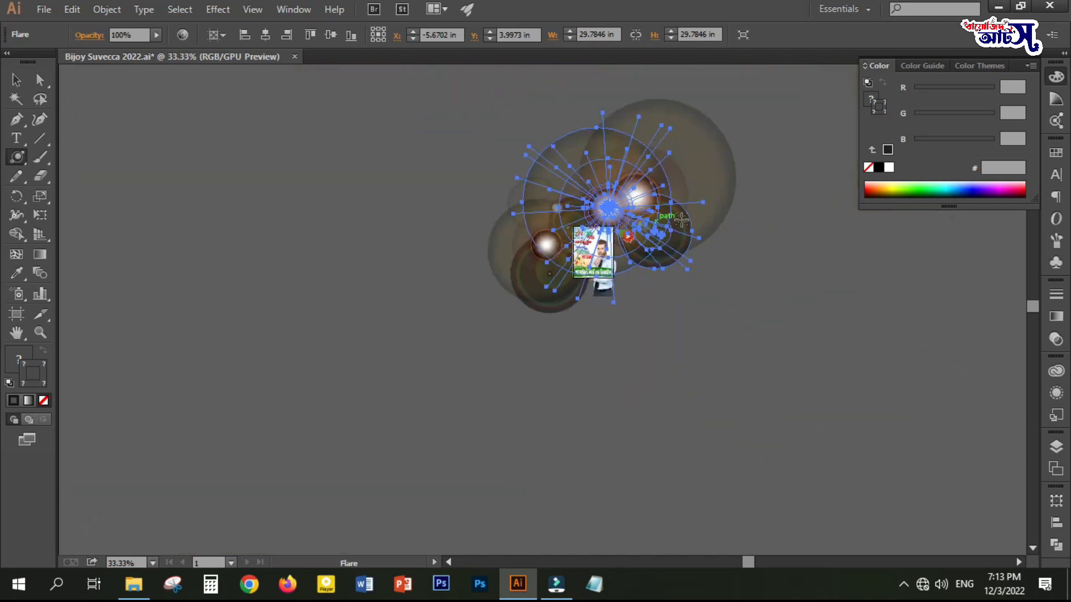
drag(633, 263, 646, 326)
scroll(607, 275, up, 4)
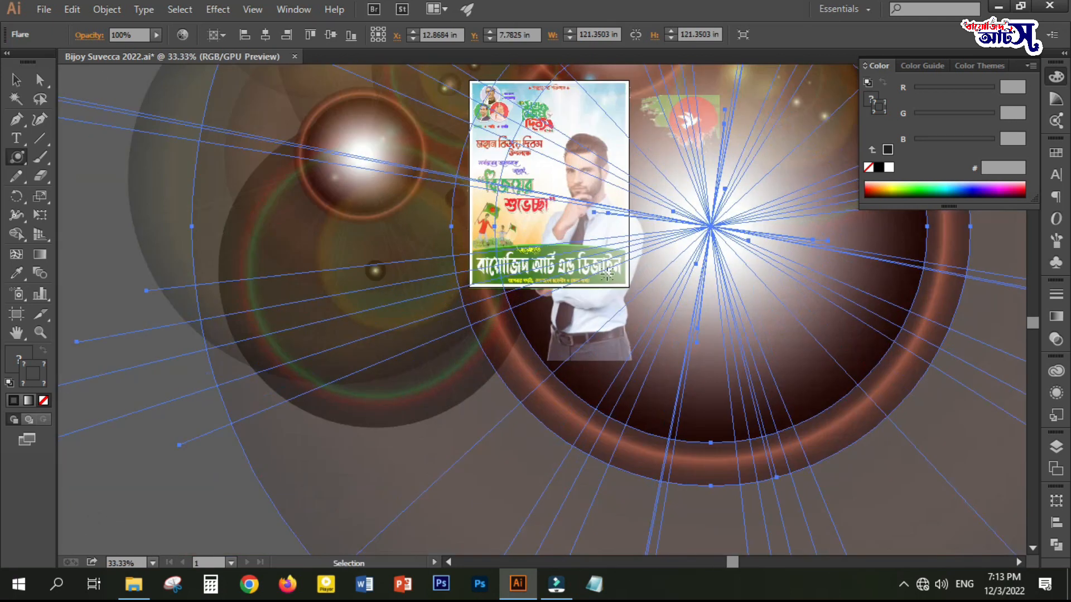
Step: Undo the trial flares and the original flare's move off the poster, and clear the selection
click(18, 81)
scroll(198, 167, down, 3)
scroll(198, 170, down, 1)
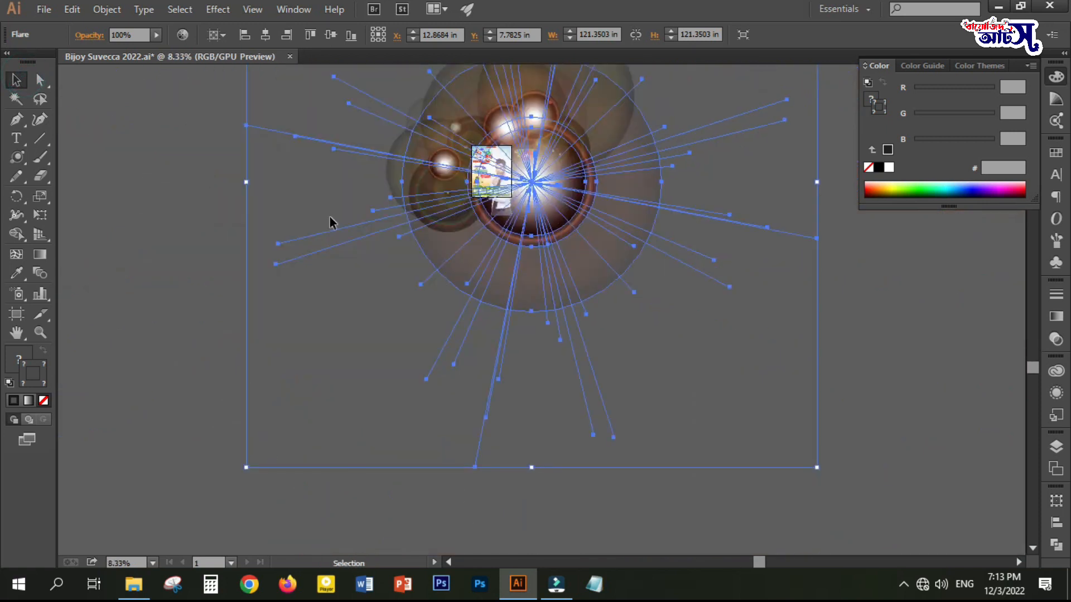
key(ctrl+z)
key(ctrl+z)
key(ctrl+z)
key(ctrl+z)
scroll(500, 147, up, 6)
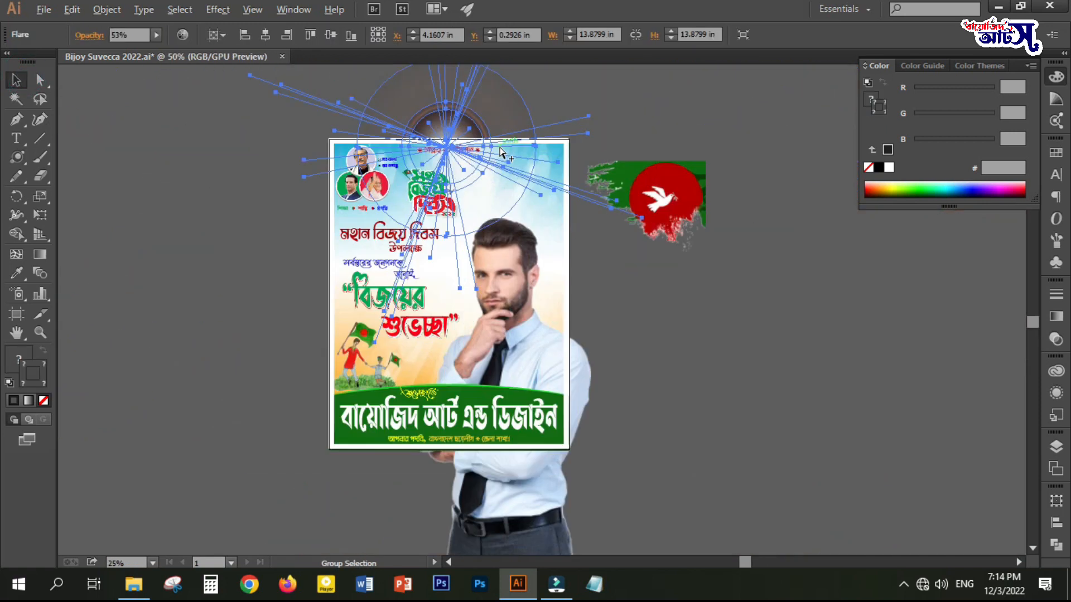
click(658, 380)
Step: Examine the green and red Bijoy Dibosh lettering logo up close as one group and clear the selection
scroll(501, 213, down, 1)
drag(444, 174, 442, 166)
scroll(444, 218, up, 4)
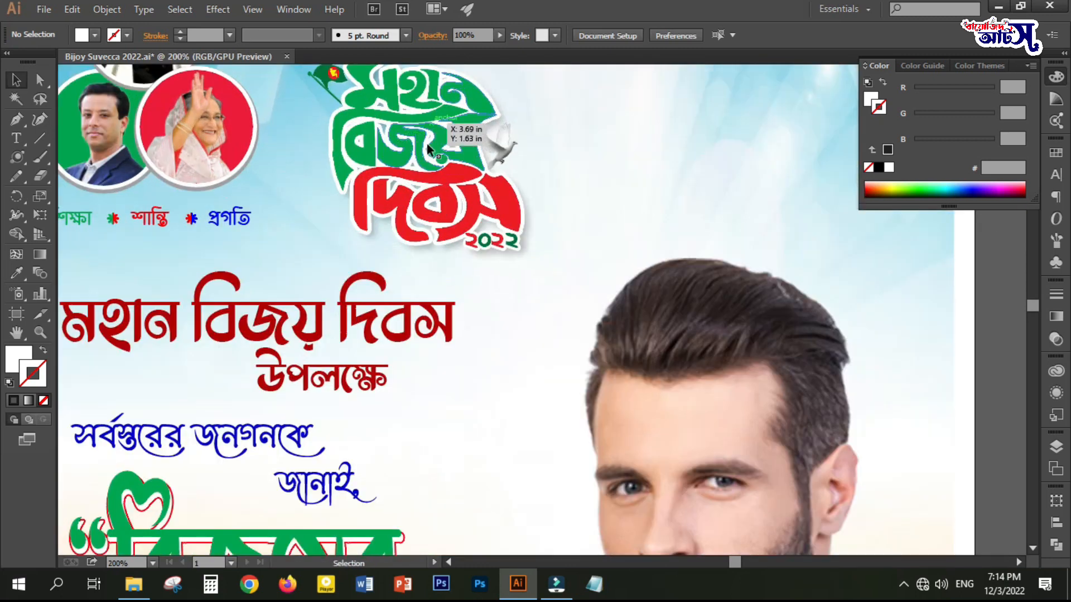
drag(445, 224, 458, 320)
drag(445, 267, 420, 266)
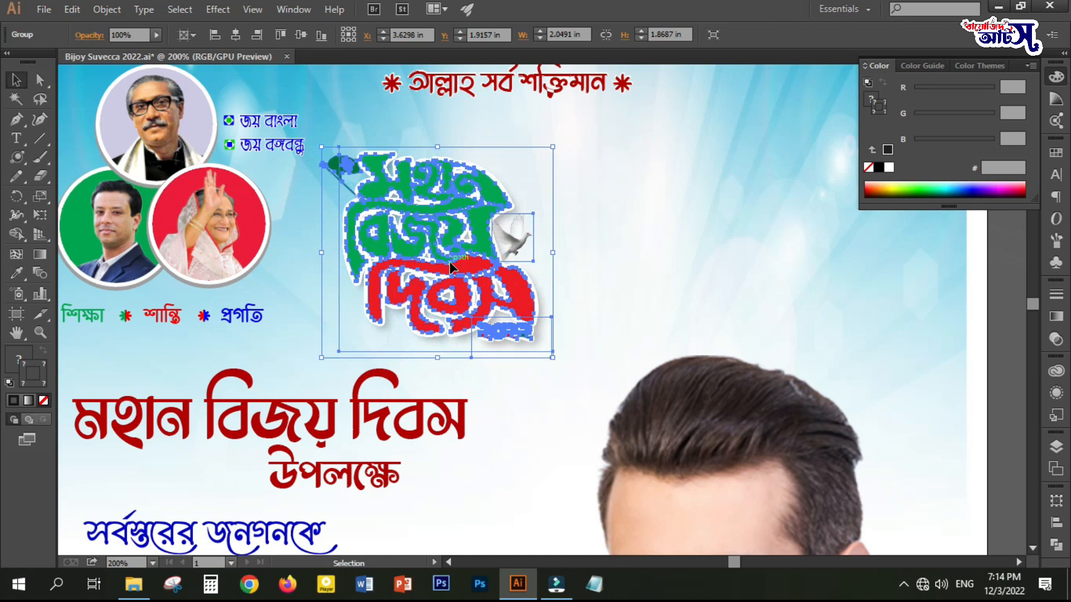
key(ctrl+minus)
key(ctrl+minus)
key(ctrl+minus)
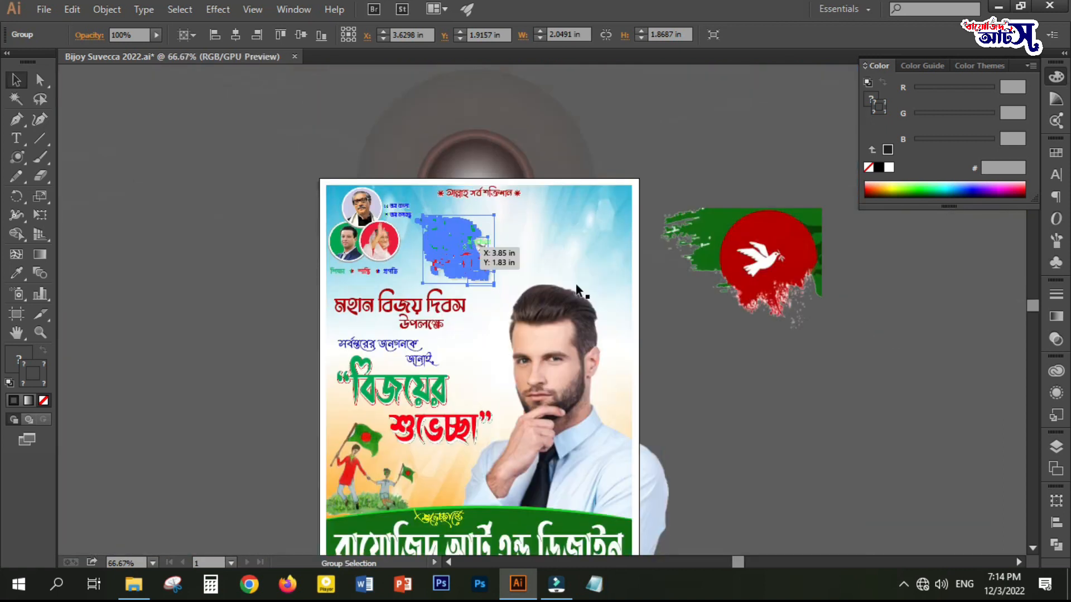
click(756, 421)
drag(755, 307, 754, 305)
scroll(427, 454, up, 2)
Step: Move the dark green curved banner shape out of the poster to the empty area below its left side and deselect it
drag(431, 466, 391, 383)
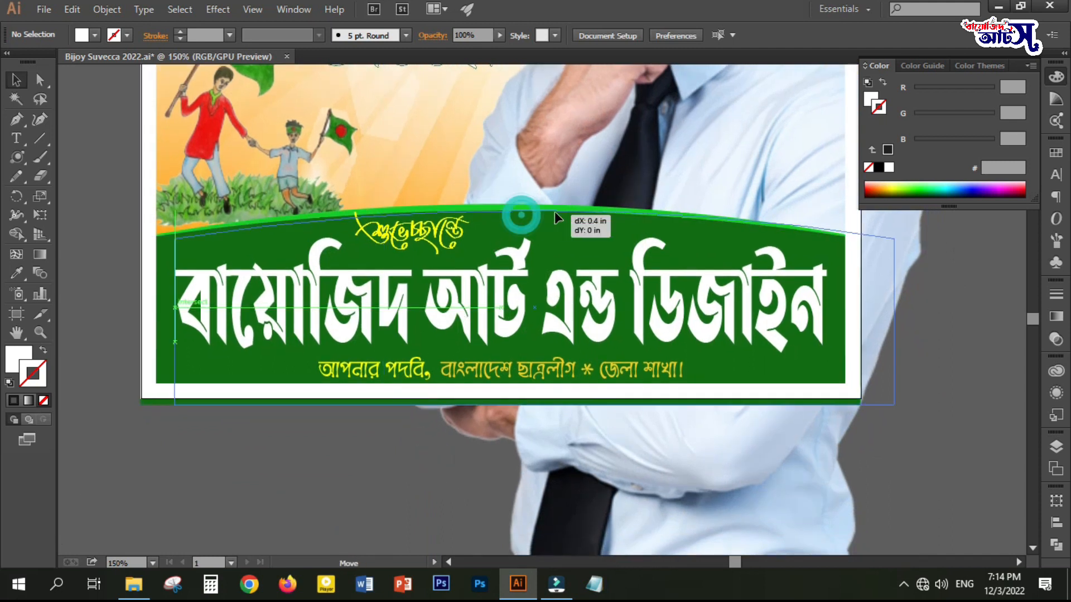
click(519, 212)
scroll(521, 215, down, 3)
drag(528, 215, 324, 286)
scroll(311, 371, up, 2)
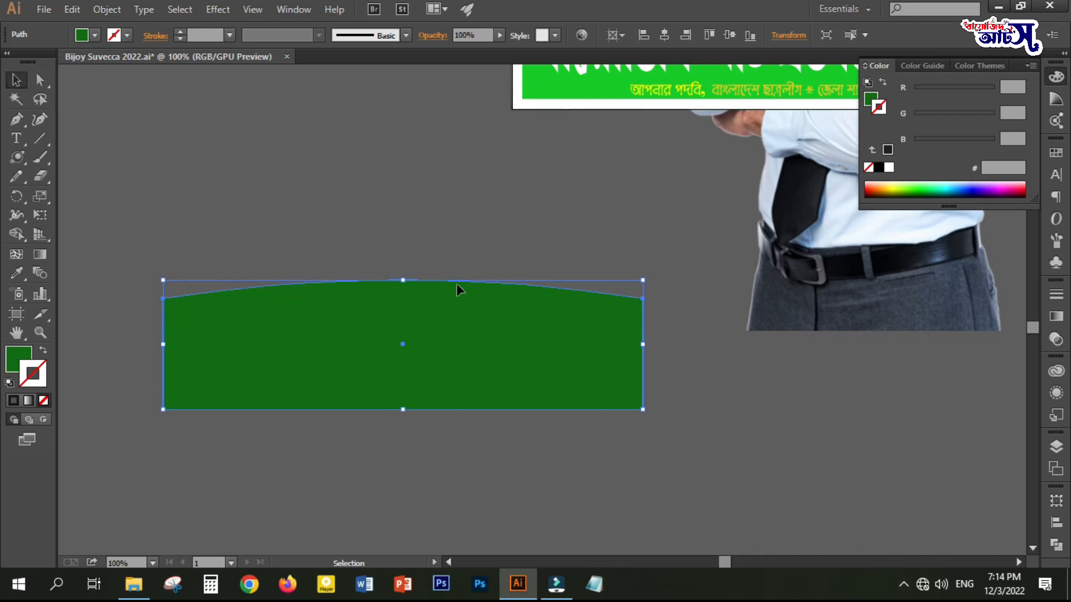
click(665, 354)
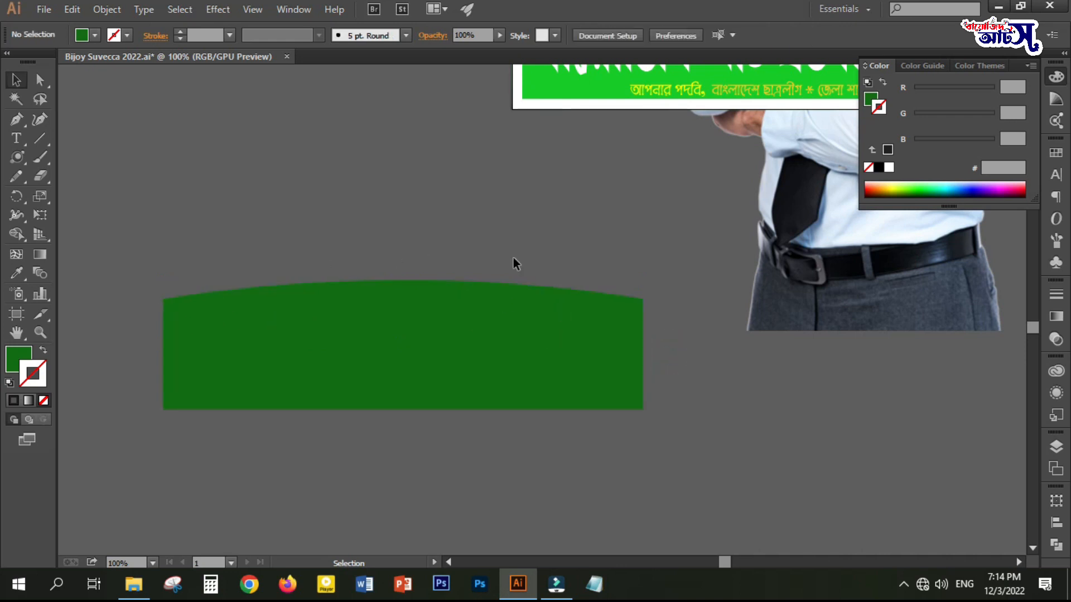
Step: Move the dark green curved shape farther up and to the left, clear of the poster, and deselect it
scroll(646, 326, down, 3)
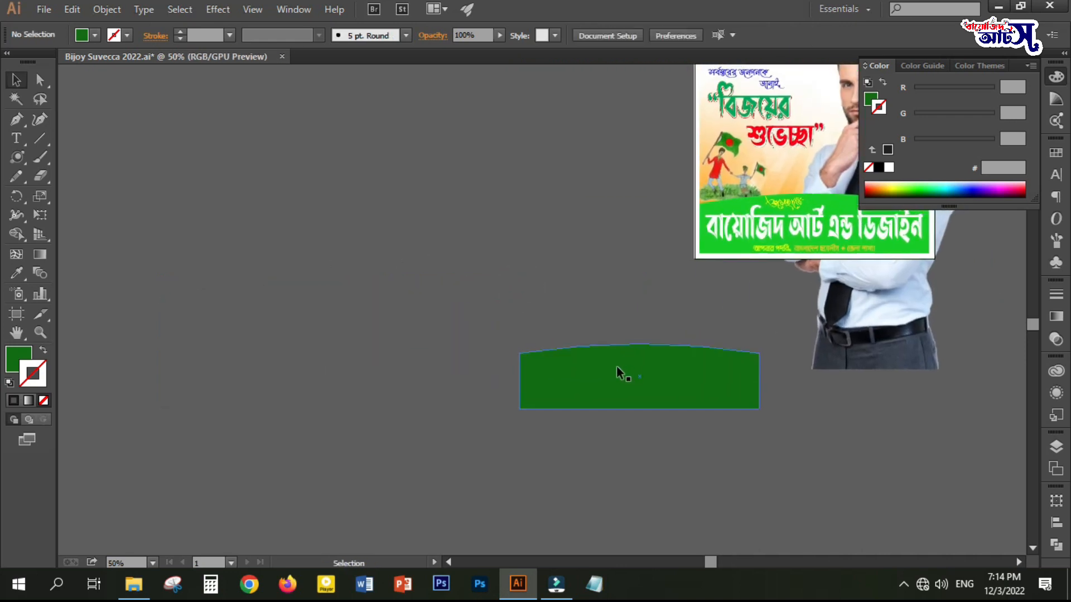
click(312, 269)
drag(348, 282, 415, 284)
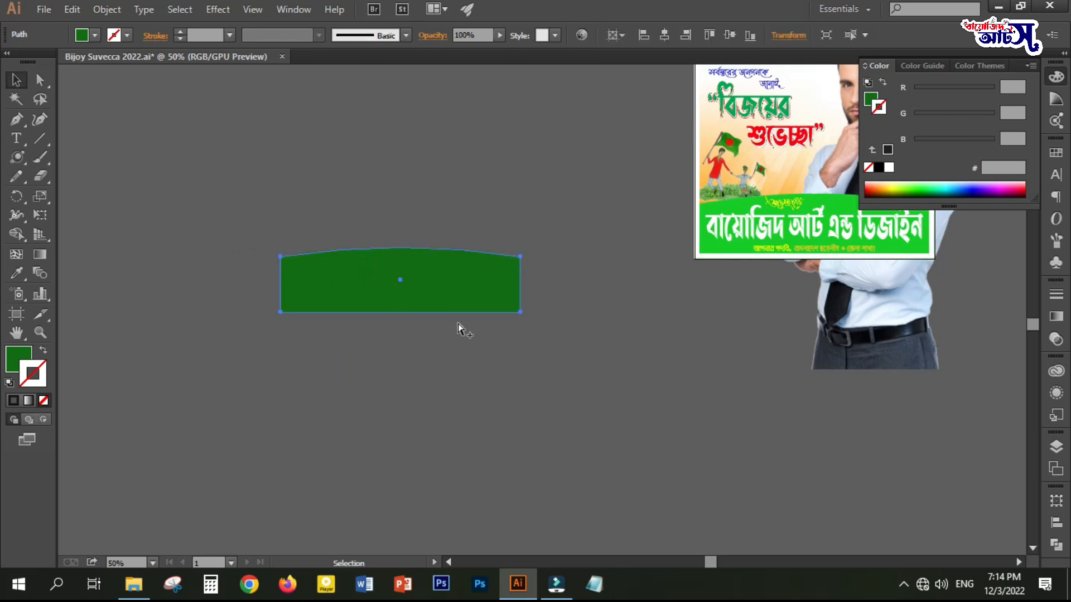
scroll(456, 329, up, 1)
drag(465, 346, 502, 375)
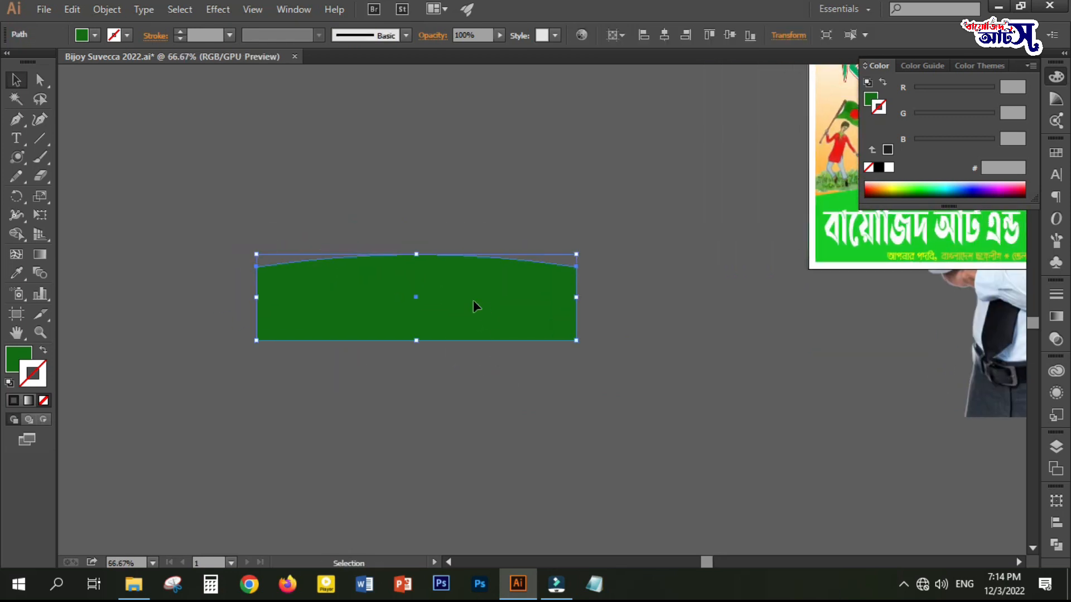
click(509, 393)
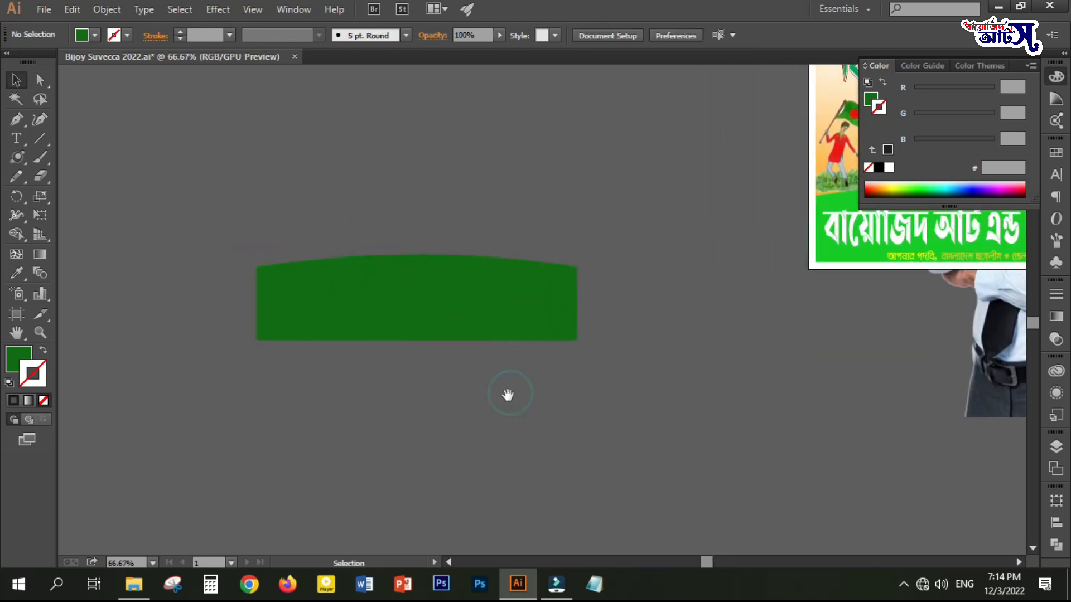
drag(510, 393, 477, 368)
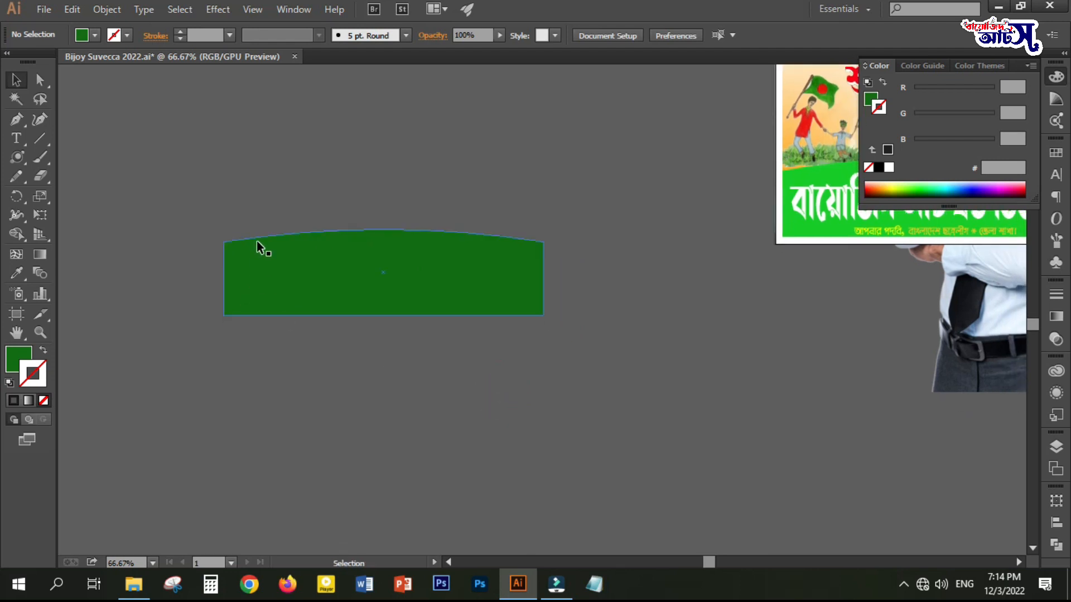
Step: Draw a wide green rectangle below the curved shape and start a Flag warp effect on it with the preview on
drag(16, 157, 65, 157)
drag(309, 410, 571, 454)
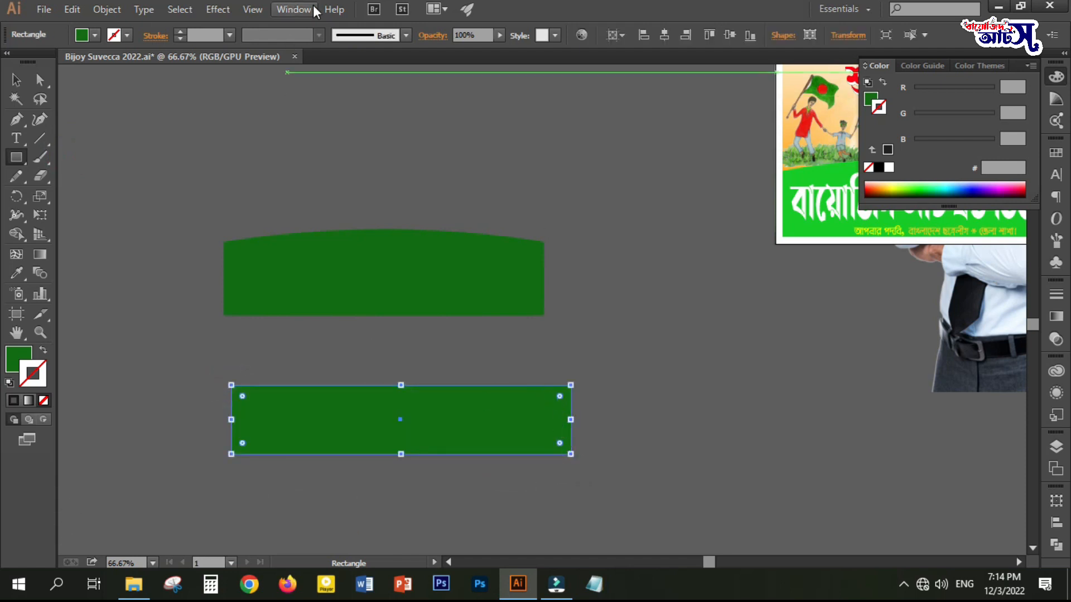
click(218, 9)
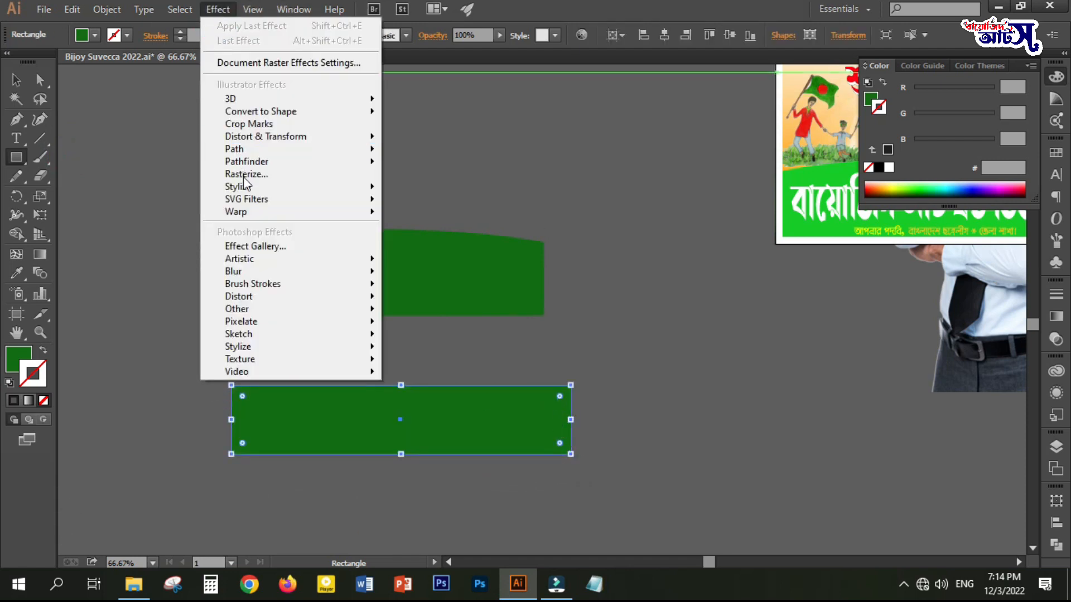
click(248, 215)
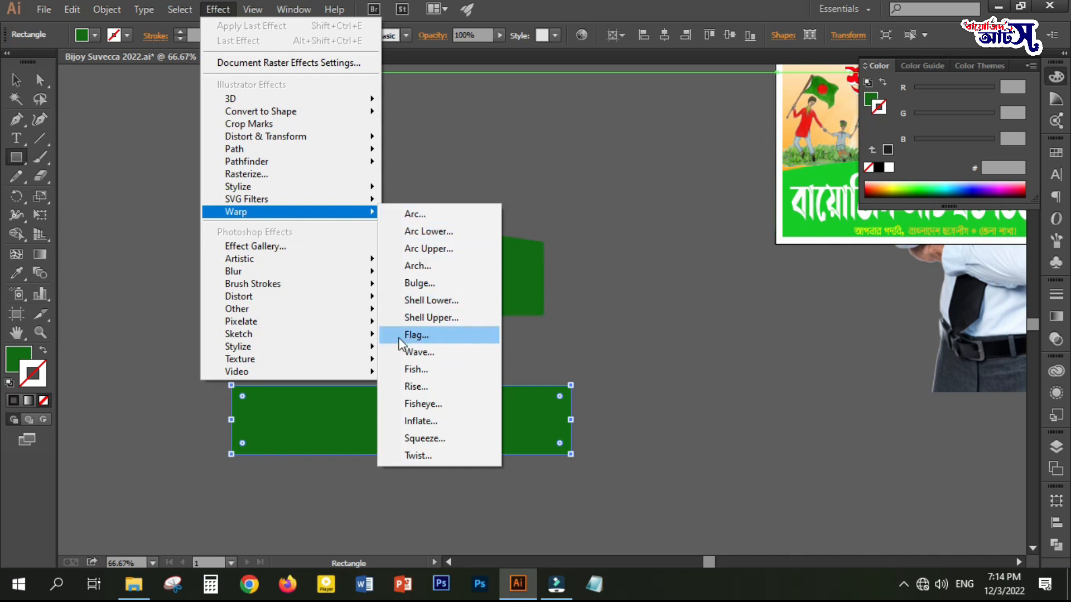
click(424, 340)
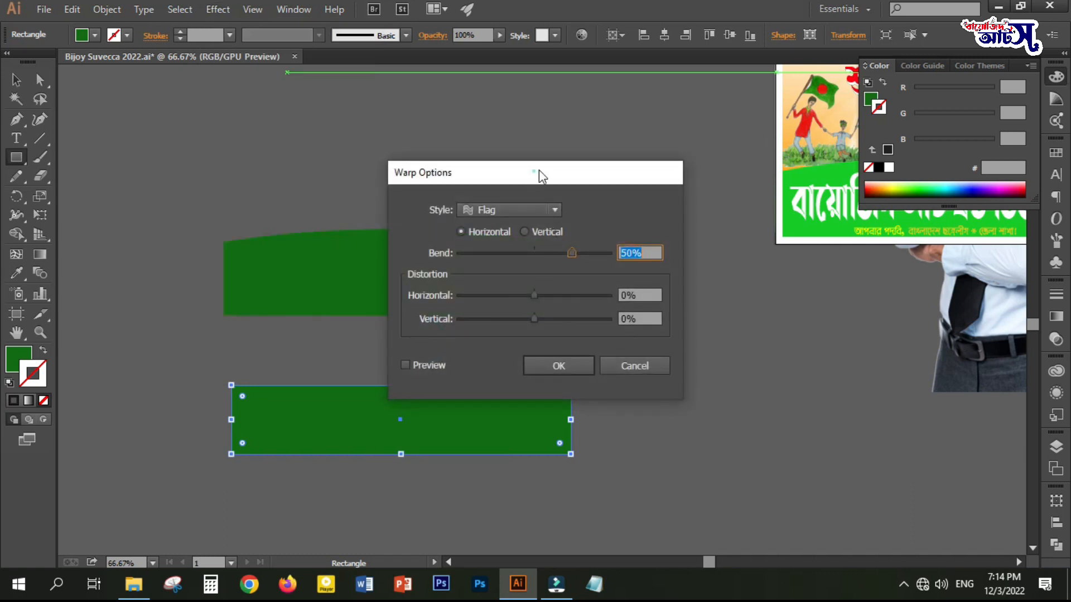
drag(535, 174, 614, 146)
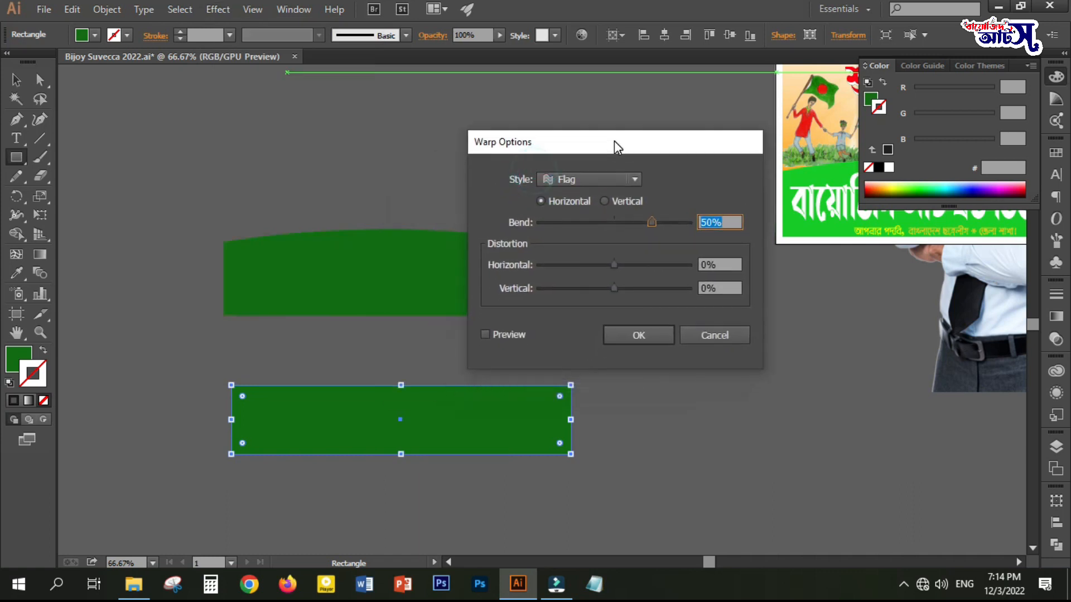
click(485, 335)
drag(601, 141, 700, 144)
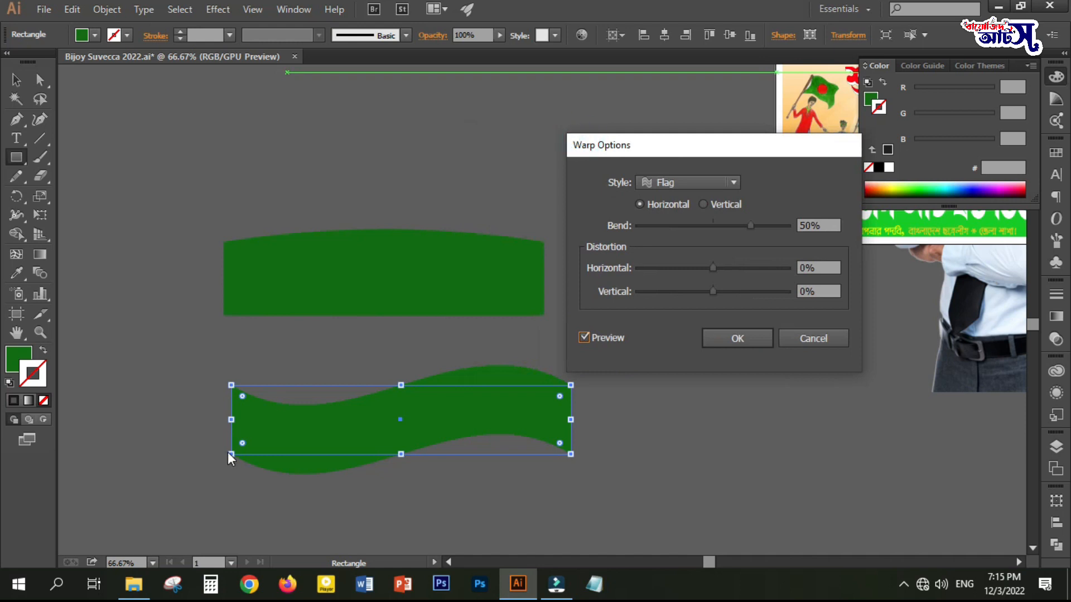
Step: Reduce the warp bend to 13% and try the Arch, Bulge and Shell Lower styles on the rectangle
mouse_move(741, 225)
mouse_down()
mouse_move(692, 225)
mouse_move(742, 225)
mouse_move(694, 224)
mouse_move(722, 229)
mouse_up()
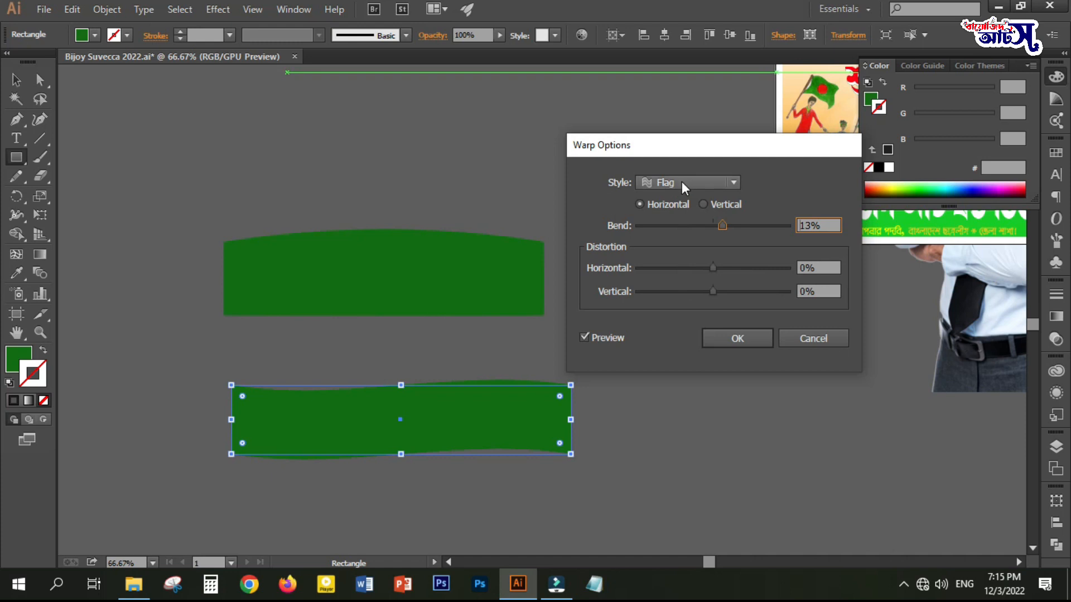
click(707, 182)
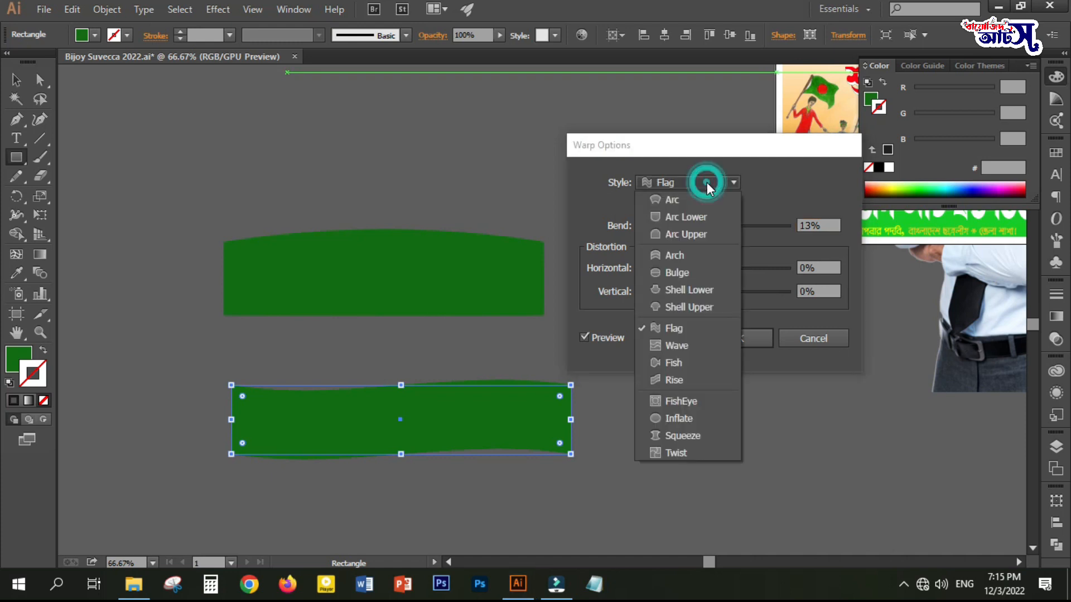
click(663, 256)
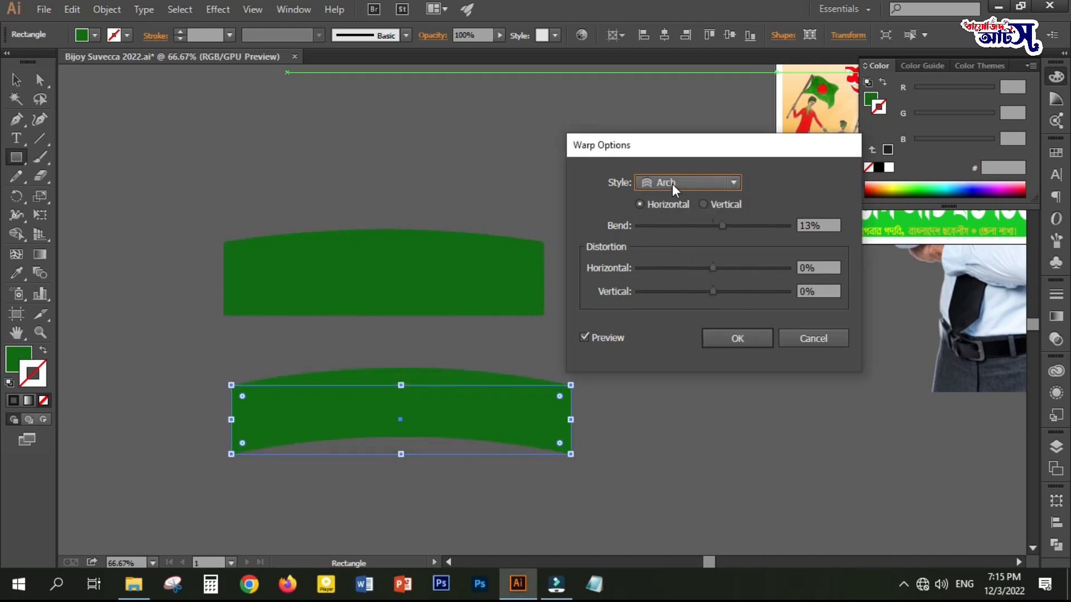
click(671, 183)
click(677, 273)
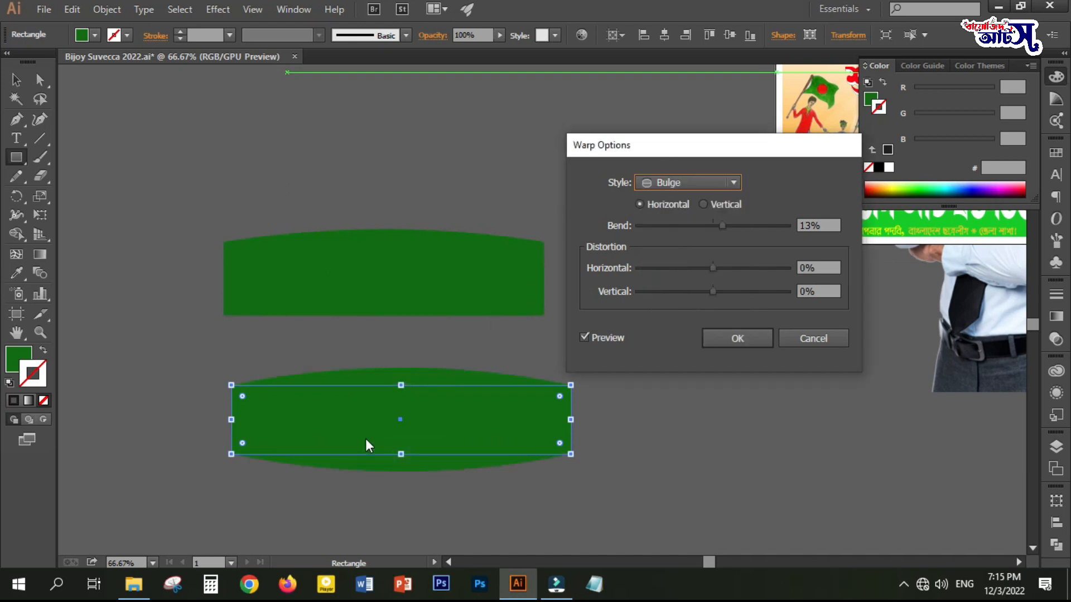
click(729, 186)
click(664, 288)
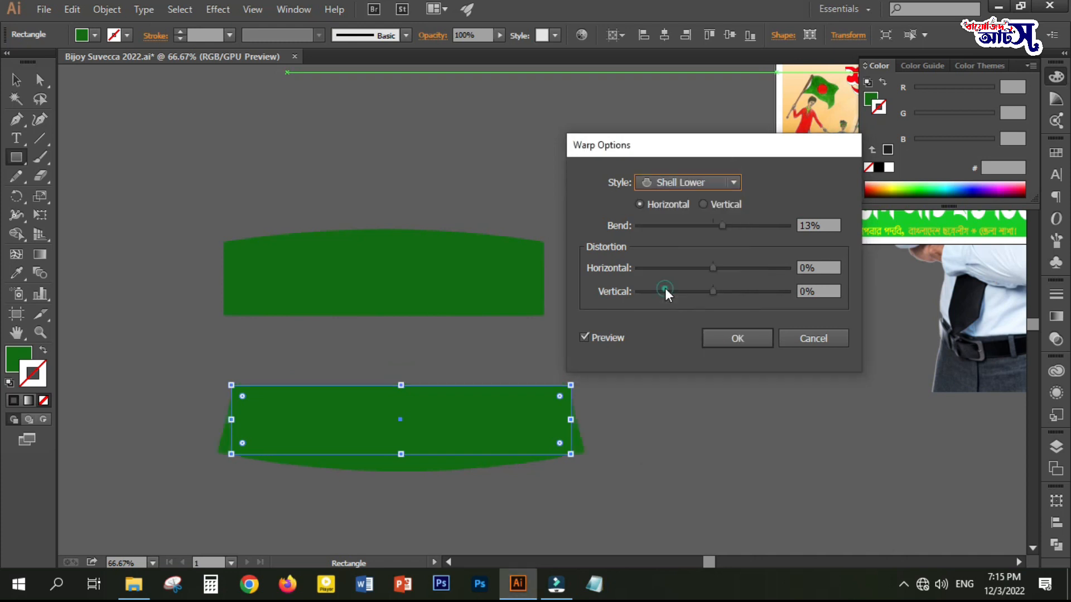
Step: Switch the rectangle's warp style to Arc Upper and reduce the bend to 6%
click(680, 181)
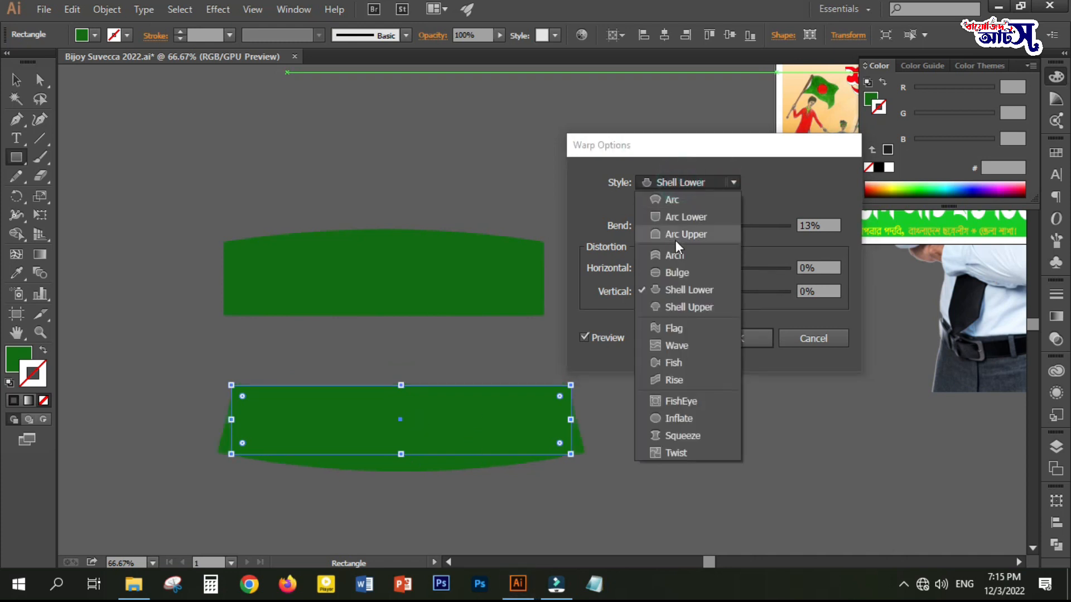
key(Escape)
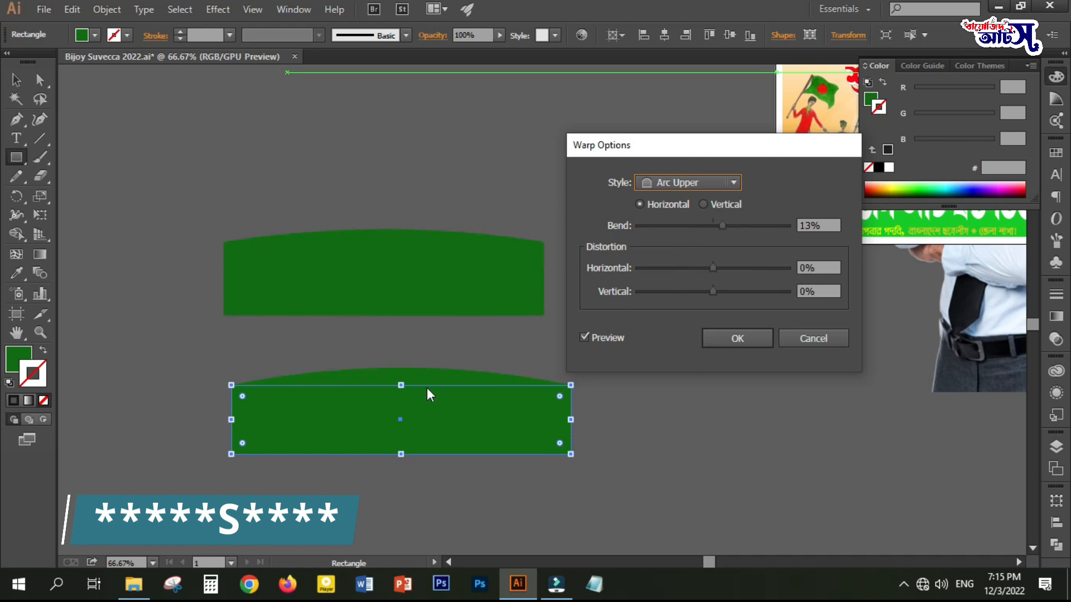
drag(722, 226, 718, 228)
Step: Try a horizontal distortion of 92%, and then 8% with a vertical distortion of -8%, on the warped rectangle
drag(715, 268, 781, 267)
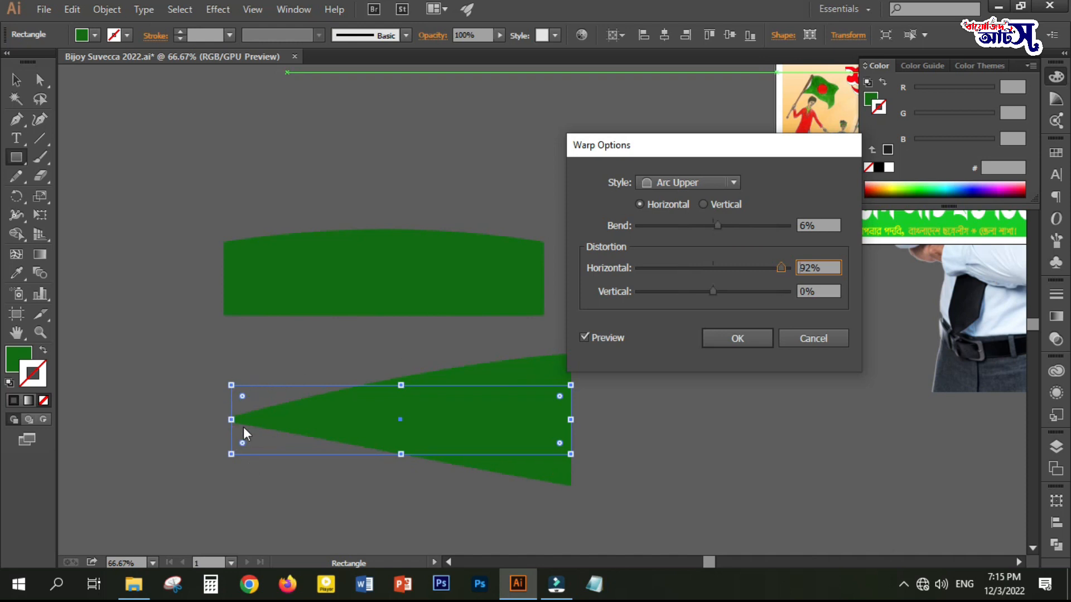
drag(642, 147, 707, 145)
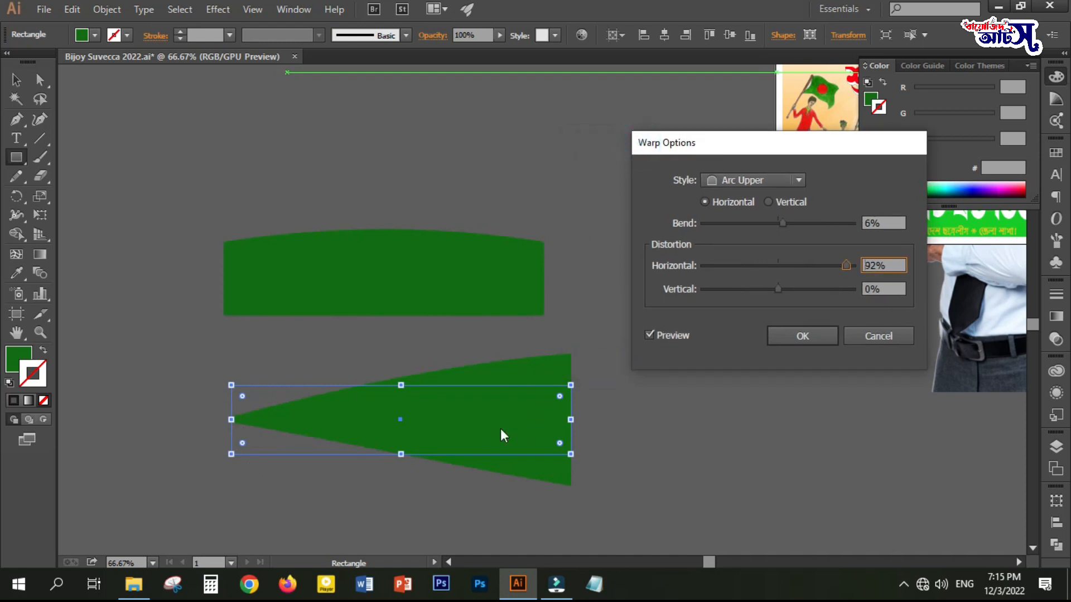
mouse_move(741, 267)
mouse_down()
mouse_move(703, 263)
mouse_move(761, 262)
mouse_up()
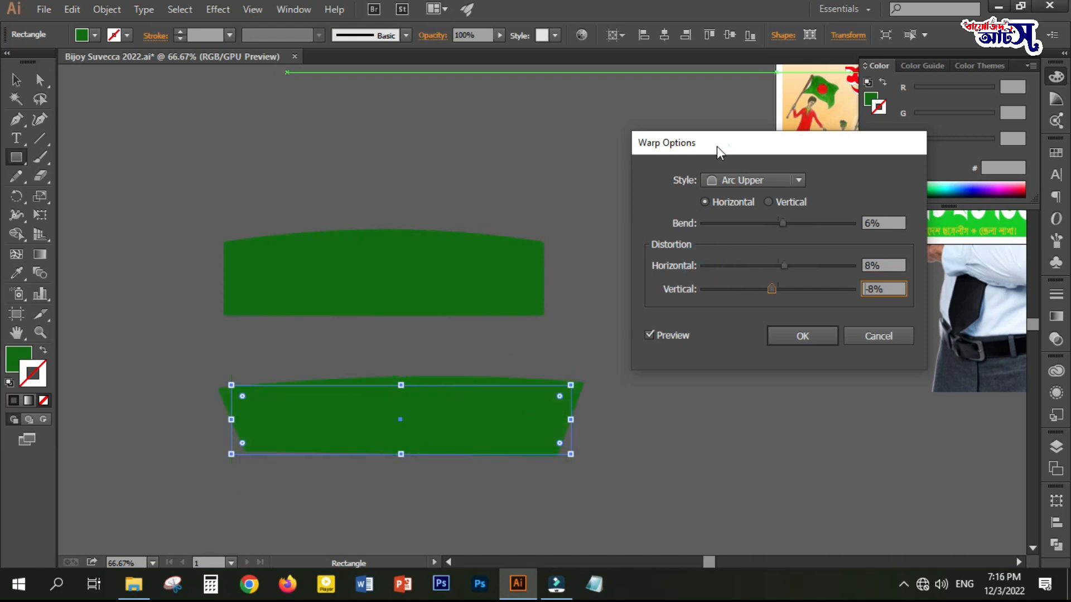
Step: Set the warp bend to 12%, horizontal distortion to 0% and vertical distortion to -1%, and apply the effect
drag(730, 146, 678, 151)
drag(730, 267, 717, 292)
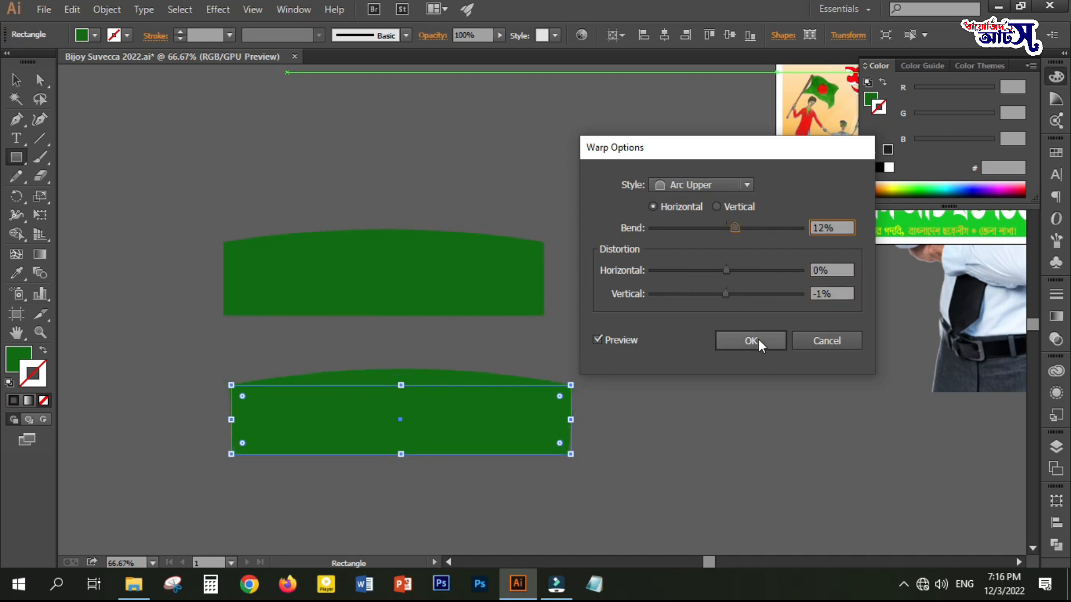
click(751, 341)
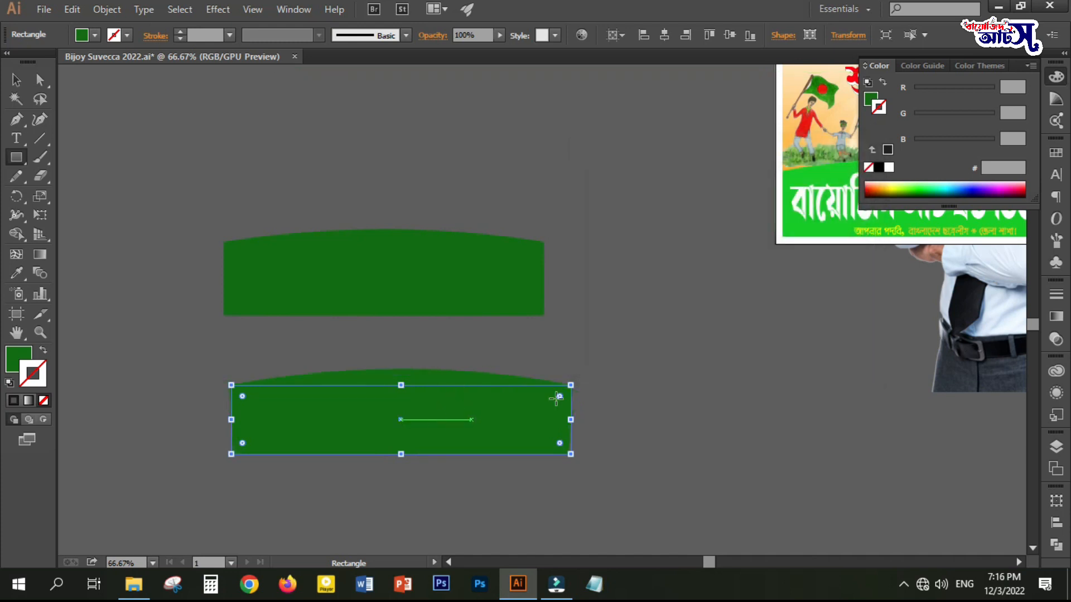
Step: Select and deselect the warped rectangle to compare its curved shape with the original green banner shape
key(v)
click(593, 331)
click(447, 403)
scroll(447, 325, down, 3)
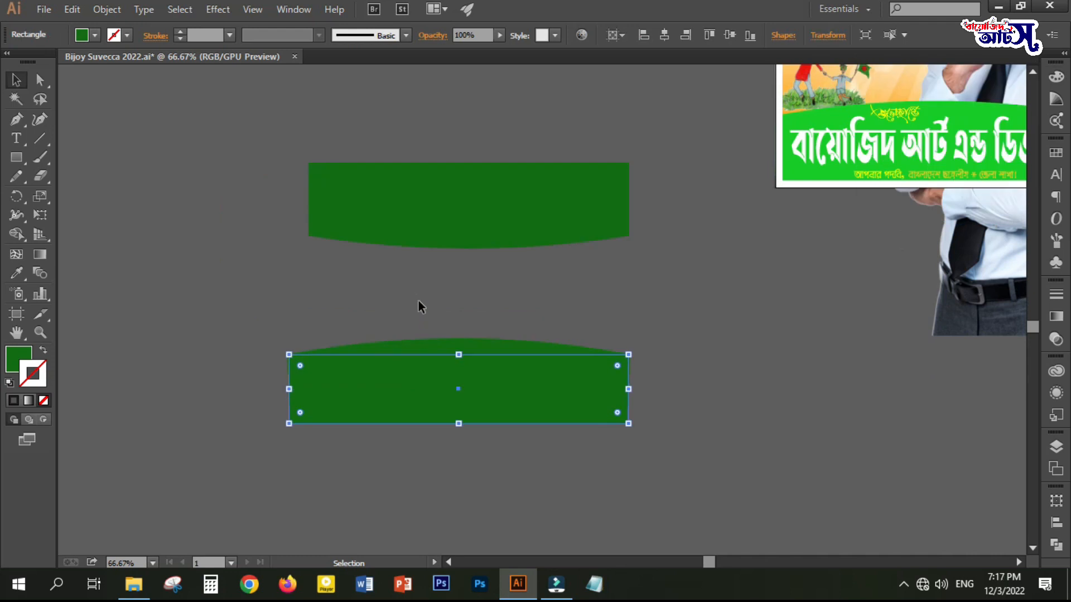
click(418, 302)
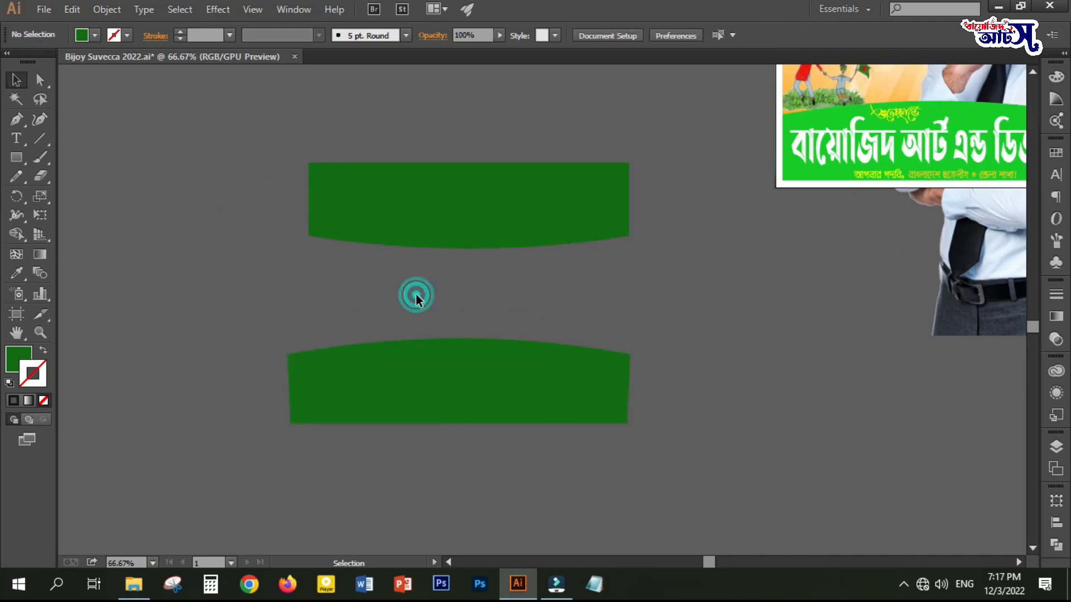
Step: Inspect the selected warped rectangle's underlying path in Outline view and return to the colour preview
click(415, 373)
key(a)
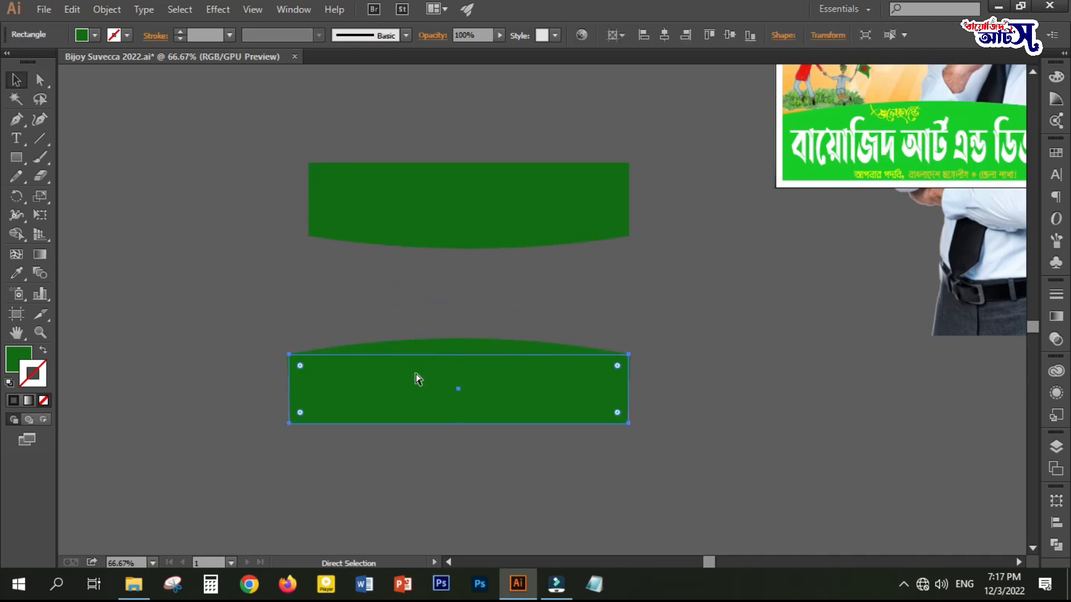
key(ctrl+y)
scroll(415, 374, up, 2)
key(v)
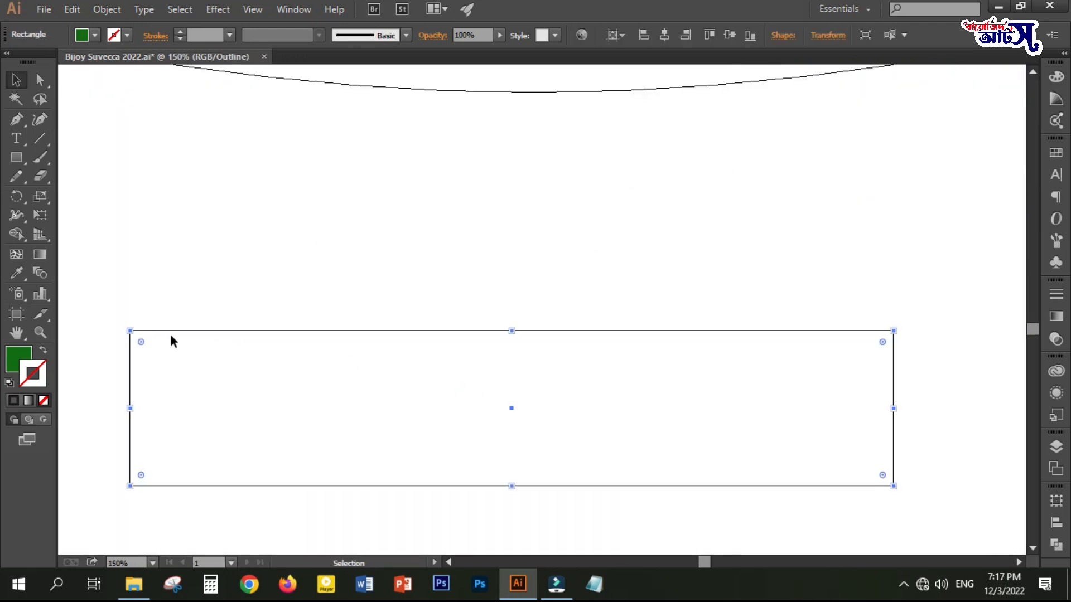
scroll(427, 385, down, 3)
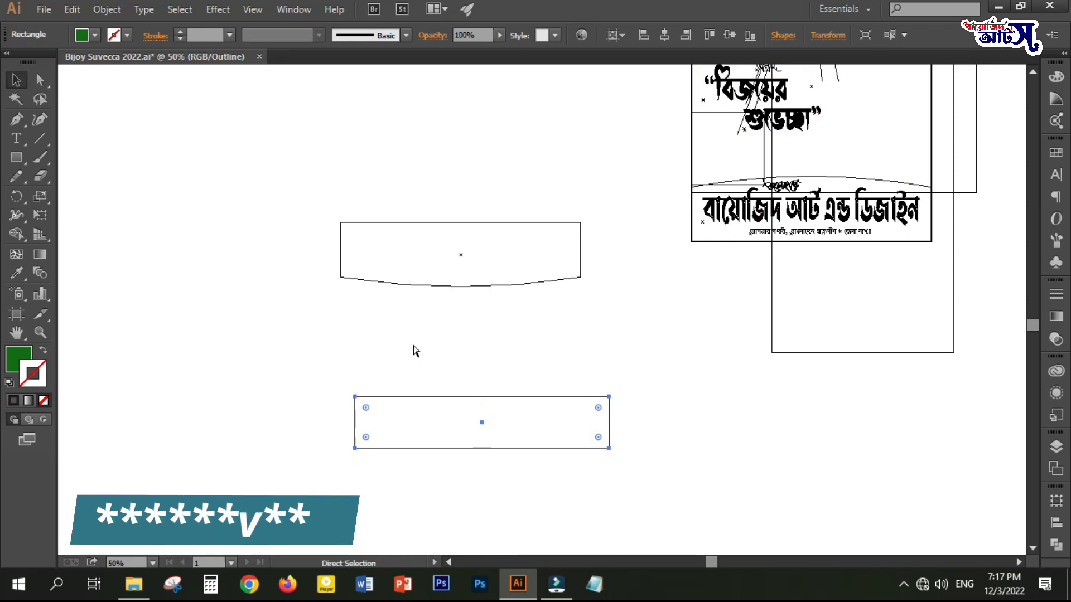
key(ctrl+y)
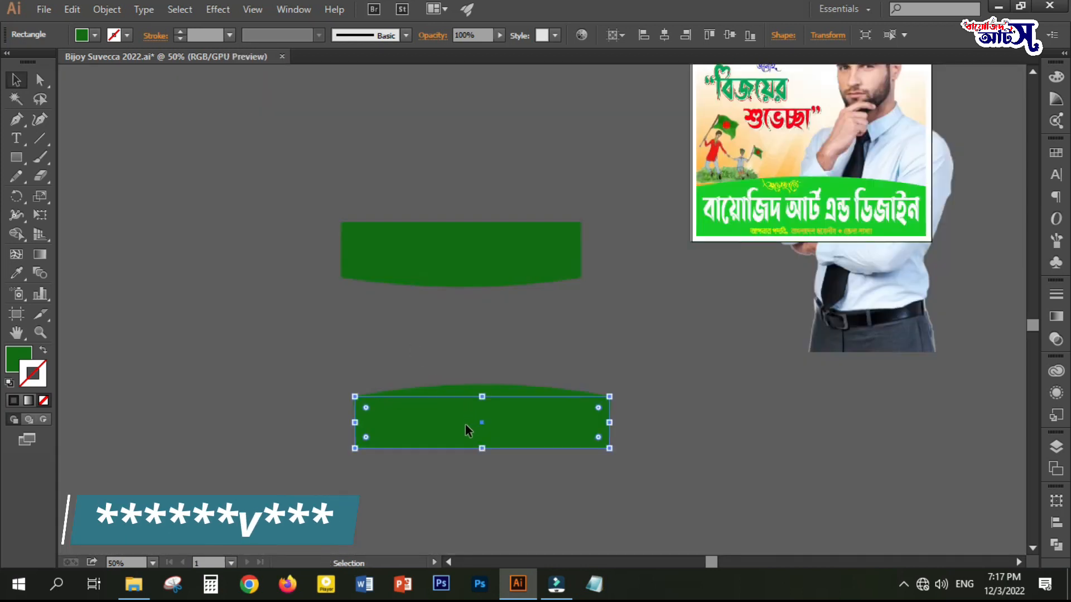
Step: Move the warped rectangle up and left, closer to the original shape, and expand its appearance into a real path
drag(466, 430, 429, 391)
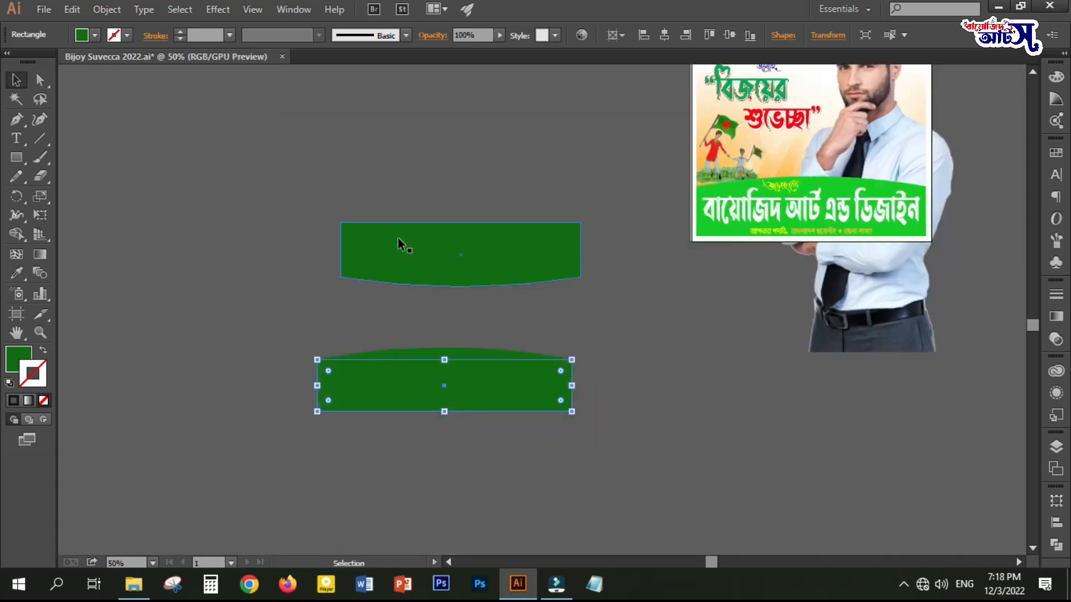
click(107, 10)
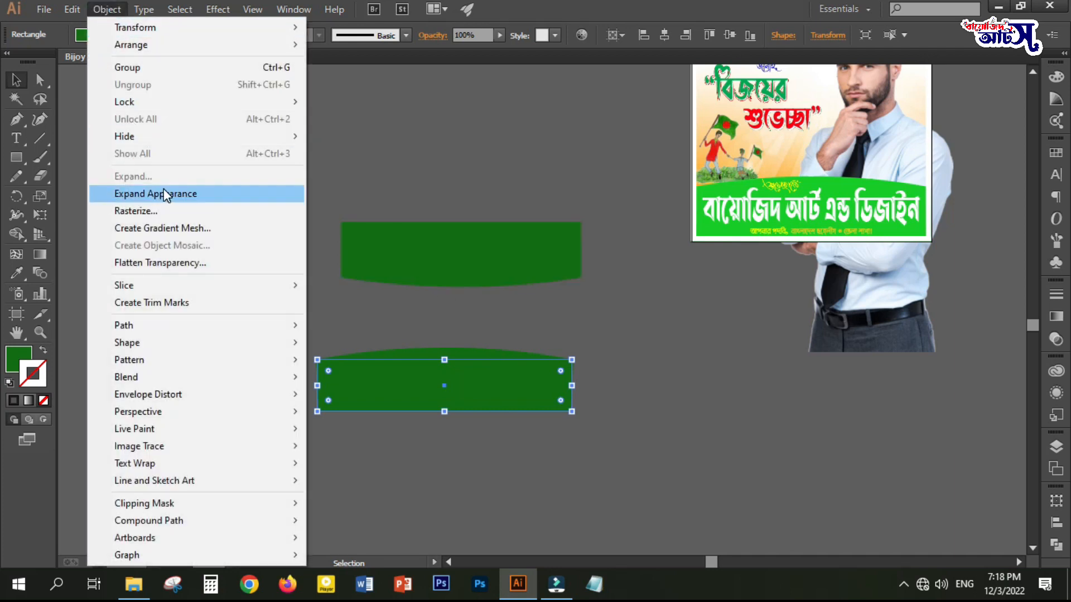
click(157, 197)
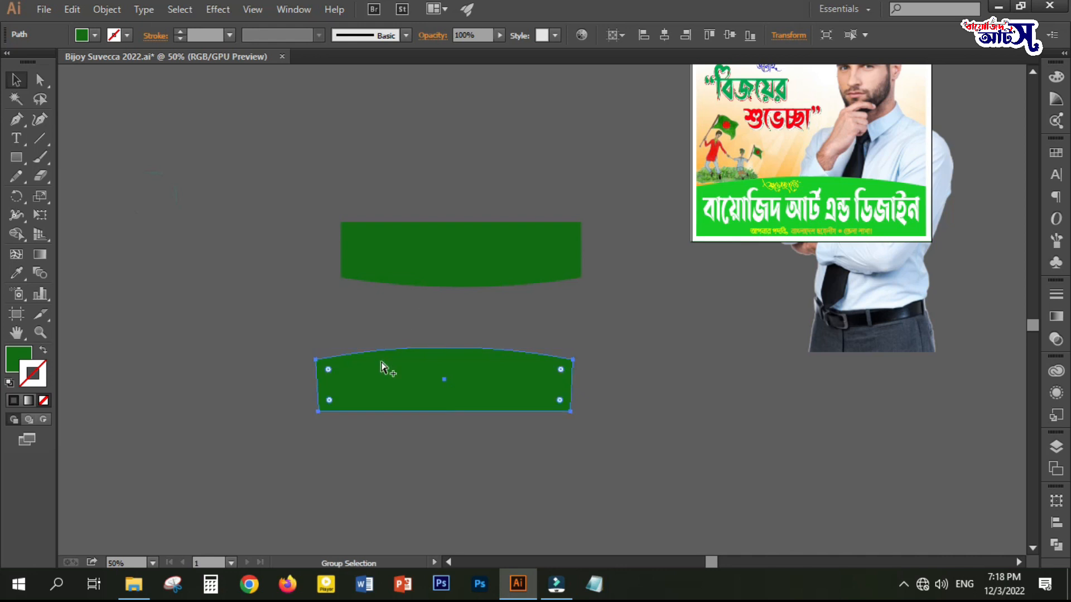
Step: Inspect the expanded banner's curved path in Outline view with nothing selected, and return to the colour preview
scroll(383, 364, up, 3)
key(a)
scroll(368, 359, down, 3)
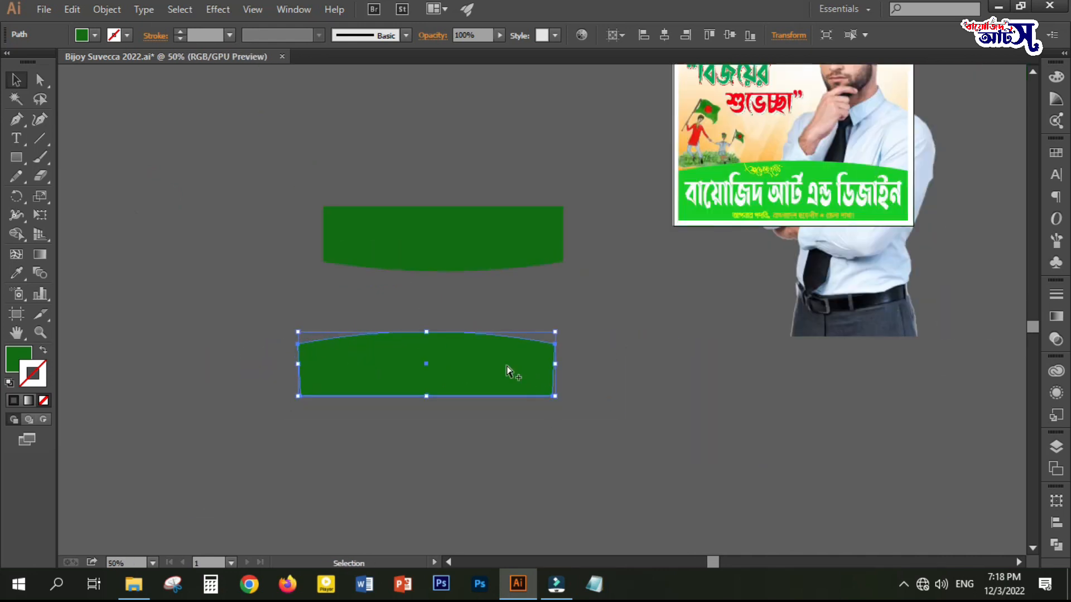
scroll(489, 362, up, 2)
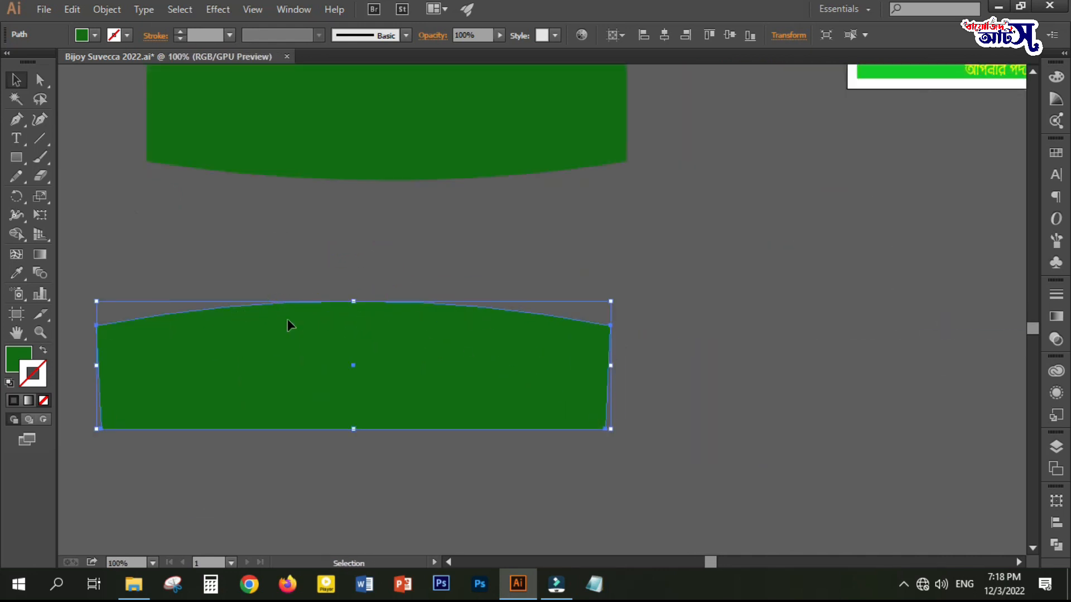
key(ctrl+y)
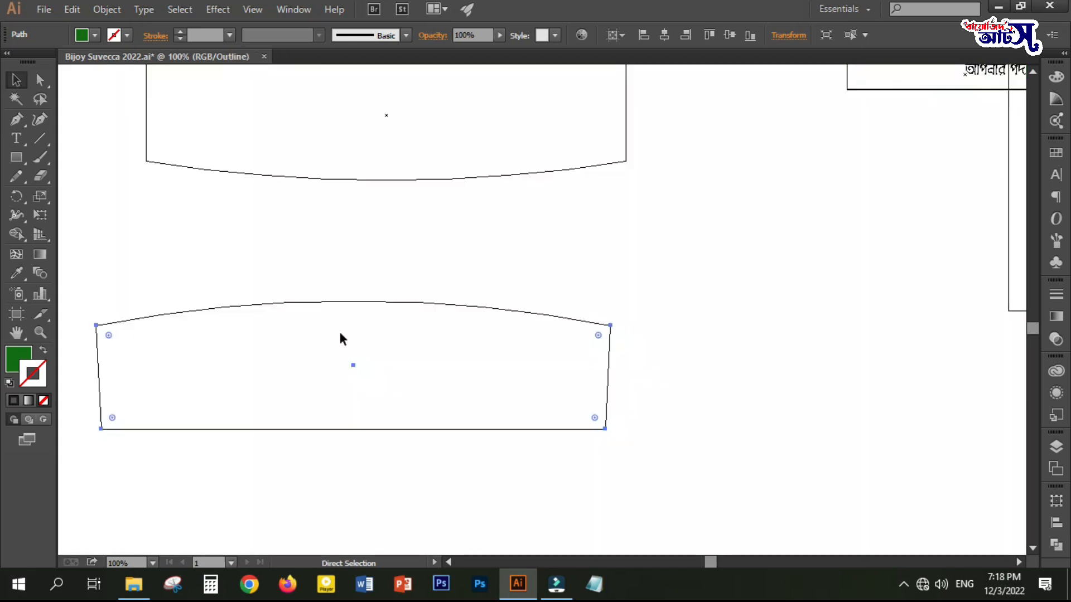
click(401, 266)
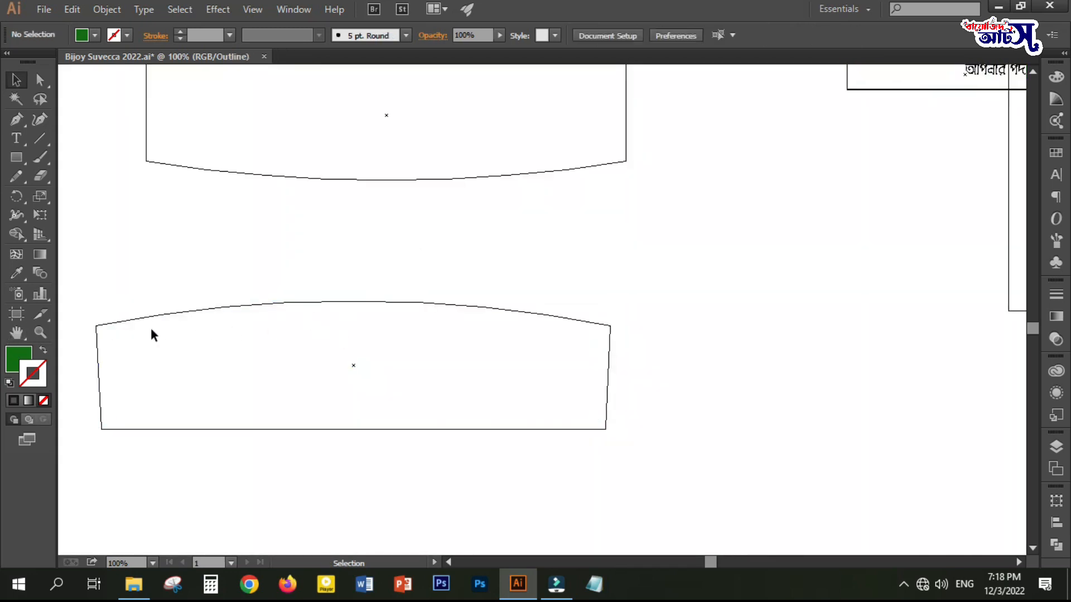
scroll(509, 258, down, 1)
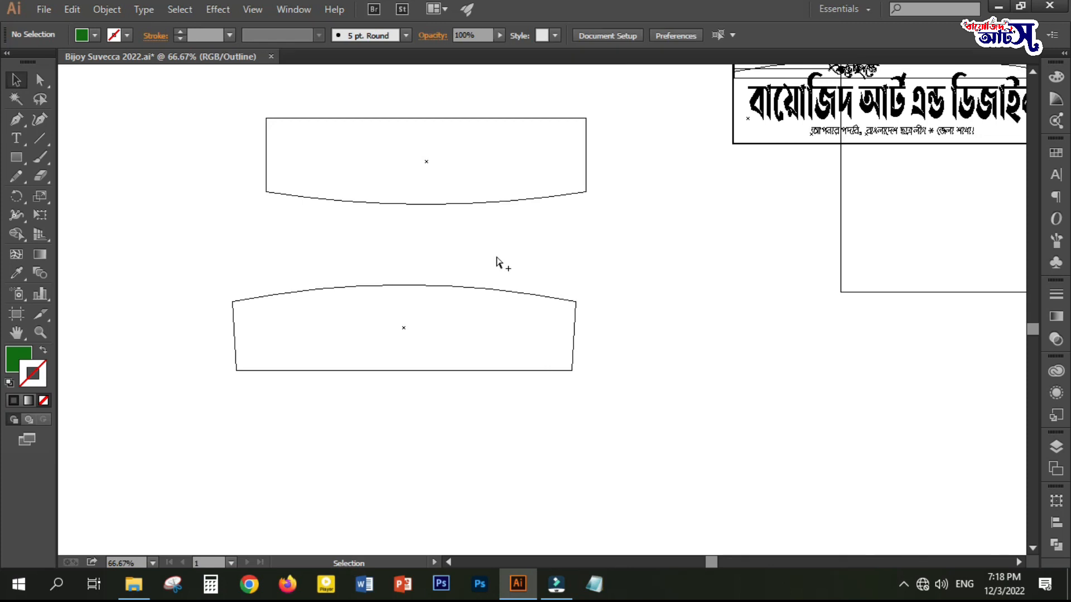
scroll(496, 262, down, 2)
drag(563, 297, 559, 315)
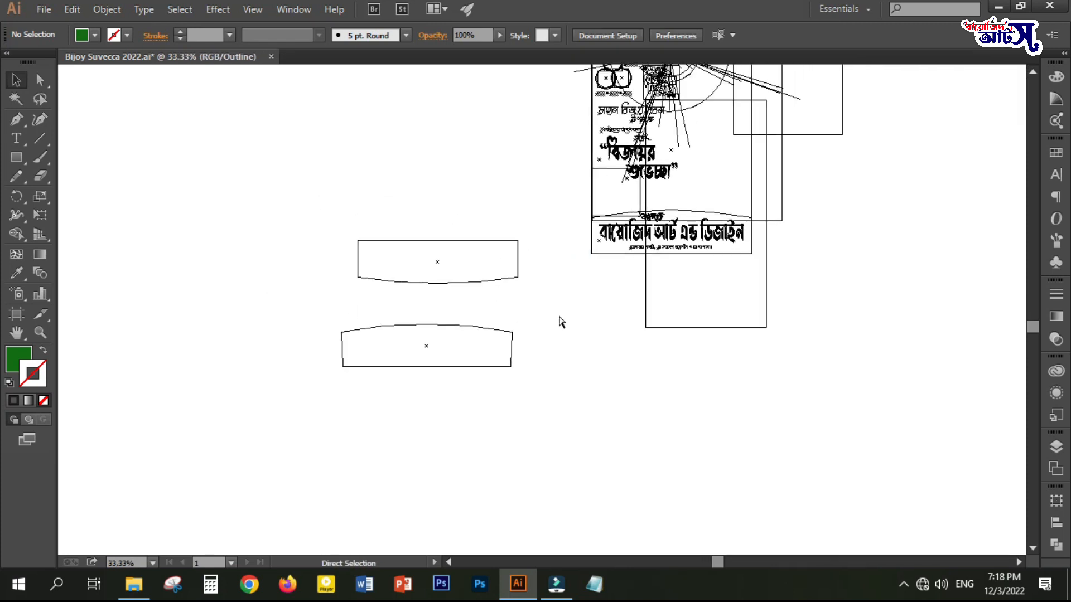
key(ctrl+y)
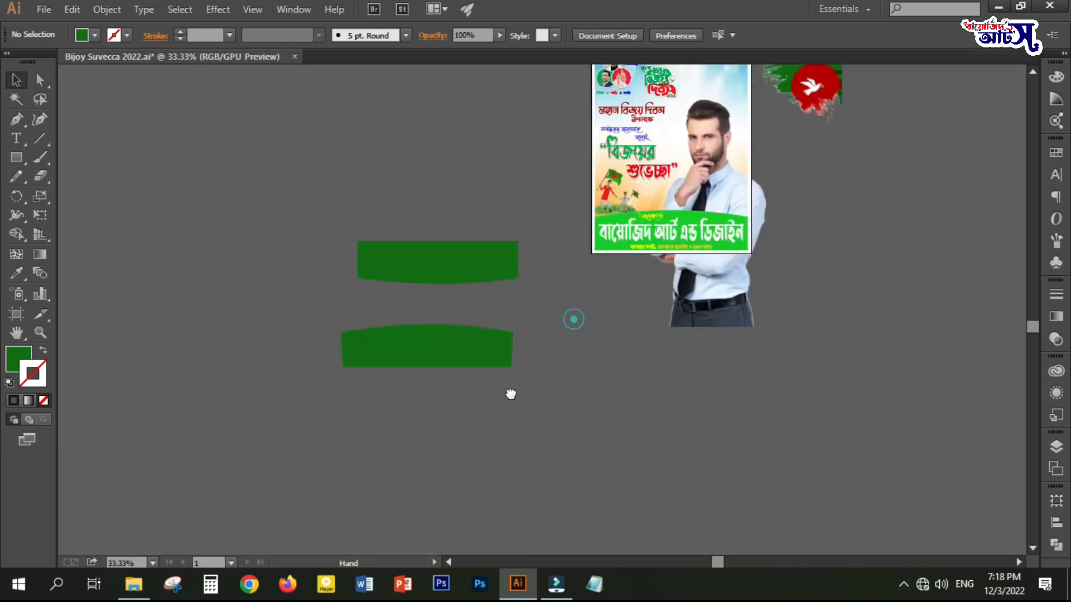
Step: Move the green "বিজয়ের" text out of the poster to the empty area beyond its right edge
drag(574, 320, 449, 421)
scroll(680, 248, up, 1)
scroll(664, 282, up, 2)
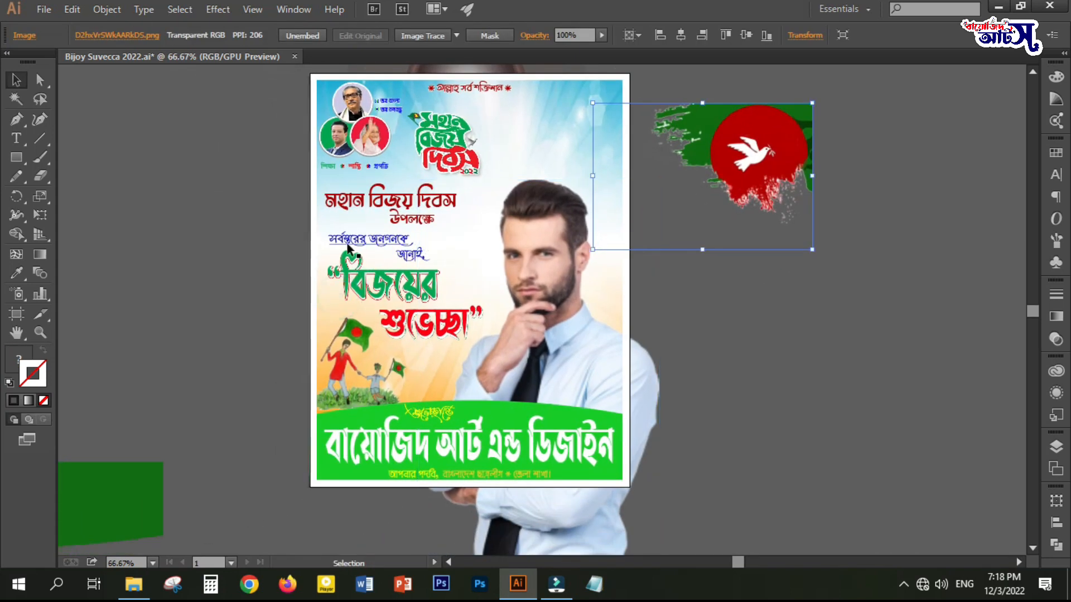
click(325, 301)
drag(325, 298, 697, 323)
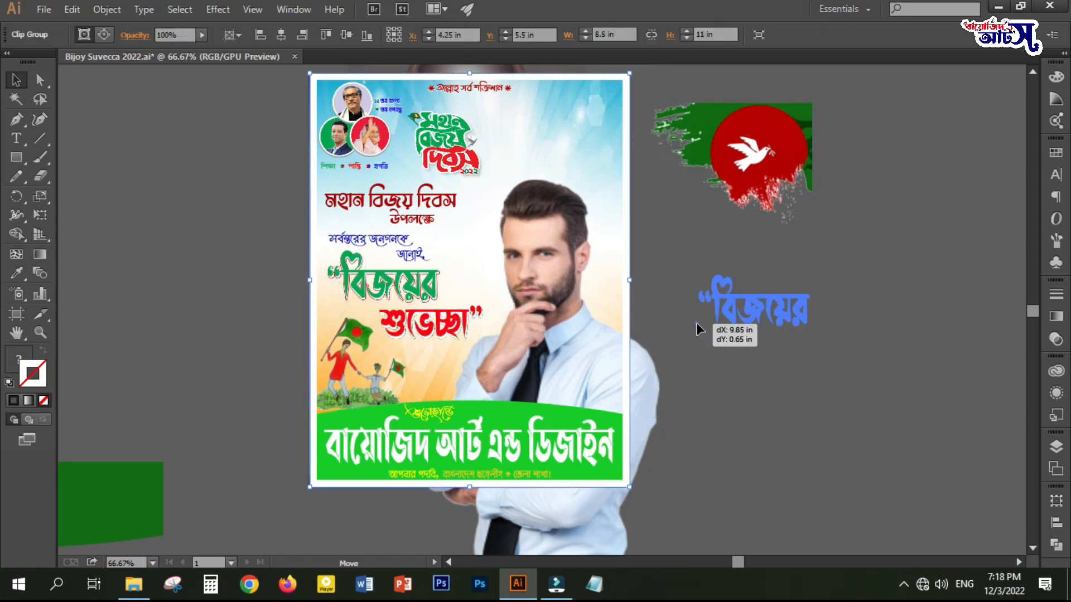
Step: Move the clipped blue-and-orange background out to the poster's left, release its clipping mask and deselect it
drag(355, 282, 331, 239)
scroll(275, 250, down, 2)
right_click(340, 213)
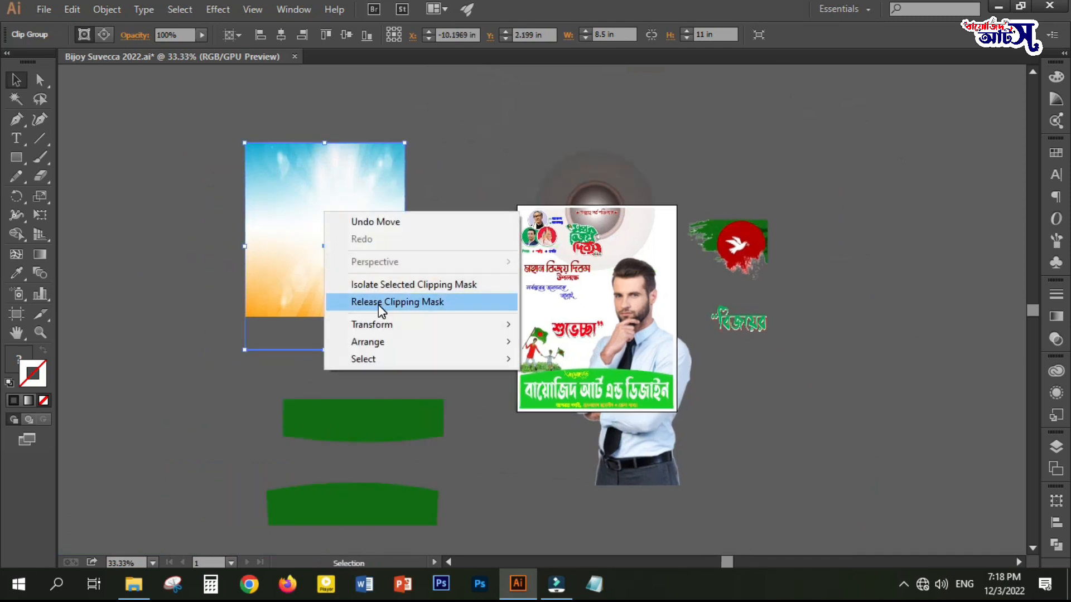
click(379, 303)
click(462, 193)
Step: Move the unmasked background image back behind the poster content, overhanging the right edge, and deselect it
drag(310, 232, 592, 293)
scroll(629, 253, up, 2)
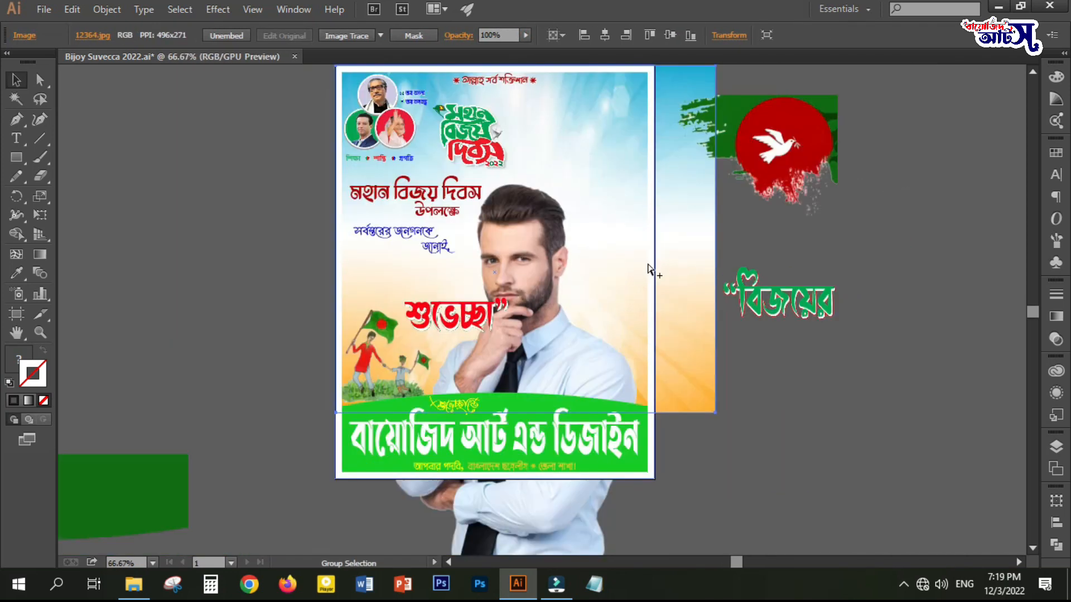
scroll(649, 266, down, 2)
click(664, 285)
click(758, 417)
scroll(694, 302, up, 2)
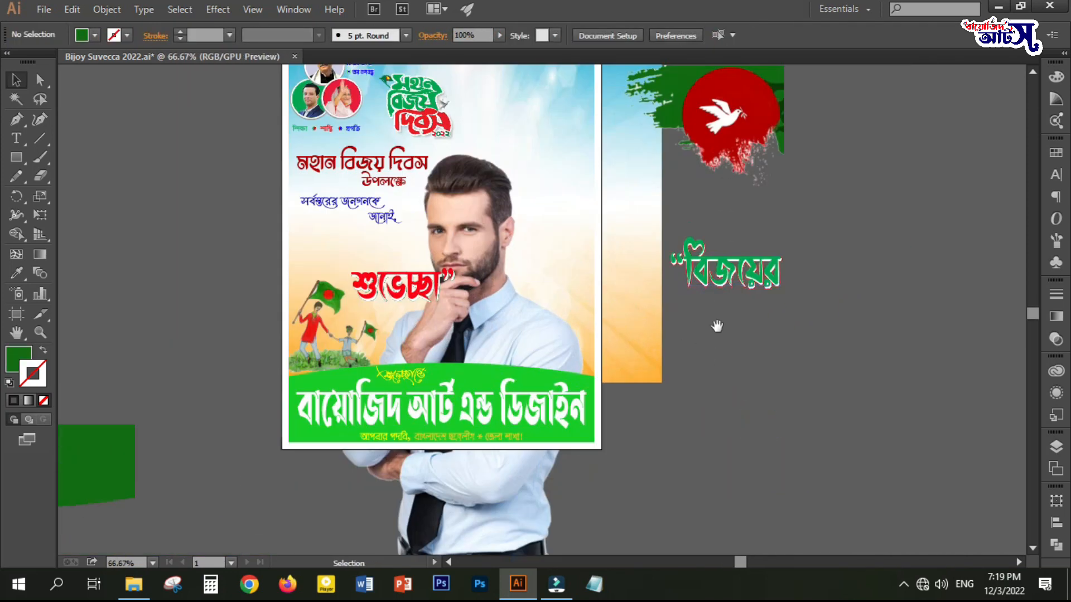
Step: Review the pieces around the poster, selecting the flag brush image and the background image in turn
scroll(753, 382, down, 1)
drag(761, 296, 741, 304)
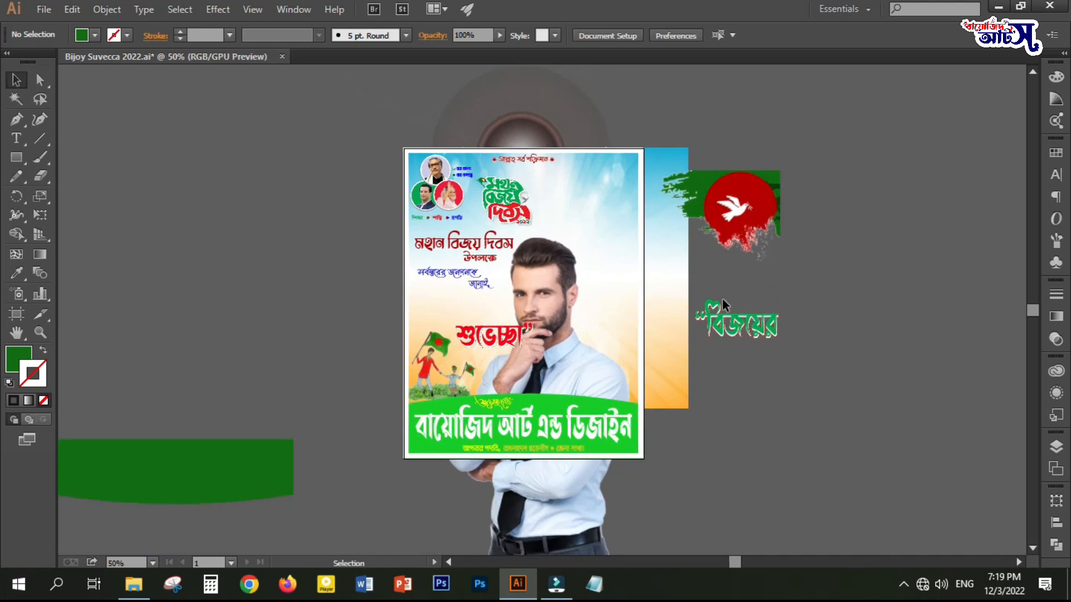
scroll(697, 263, up, 1)
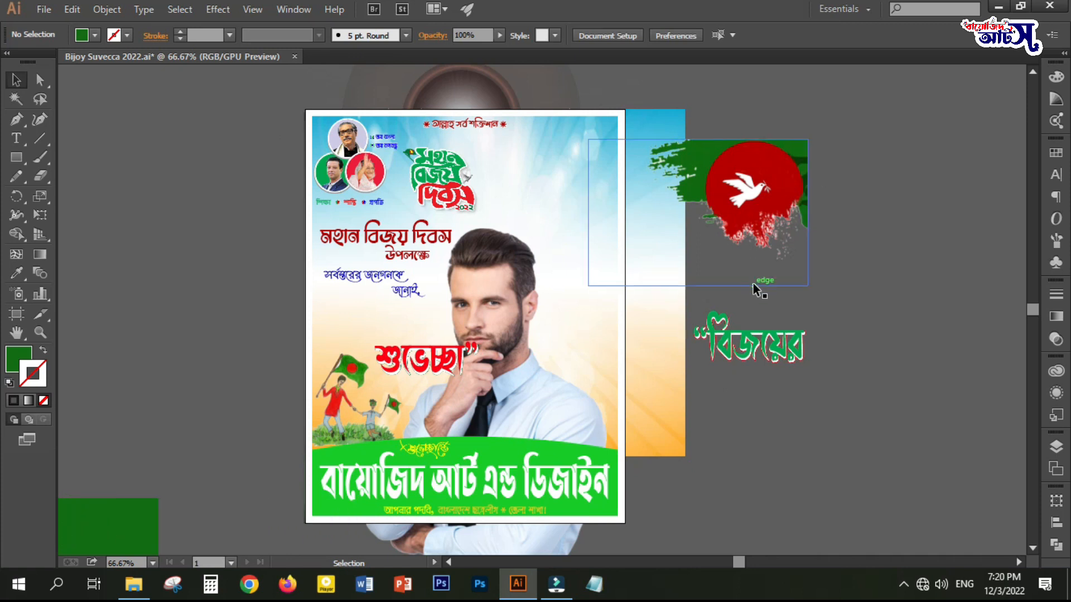
click(755, 253)
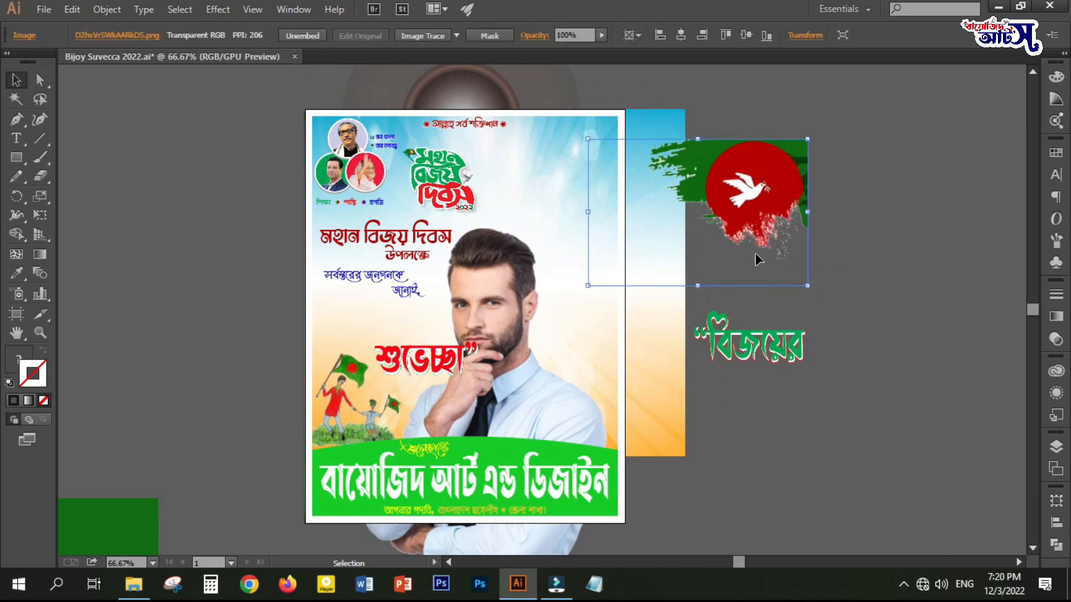
scroll(755, 253, down, 2)
drag(793, 312, 725, 312)
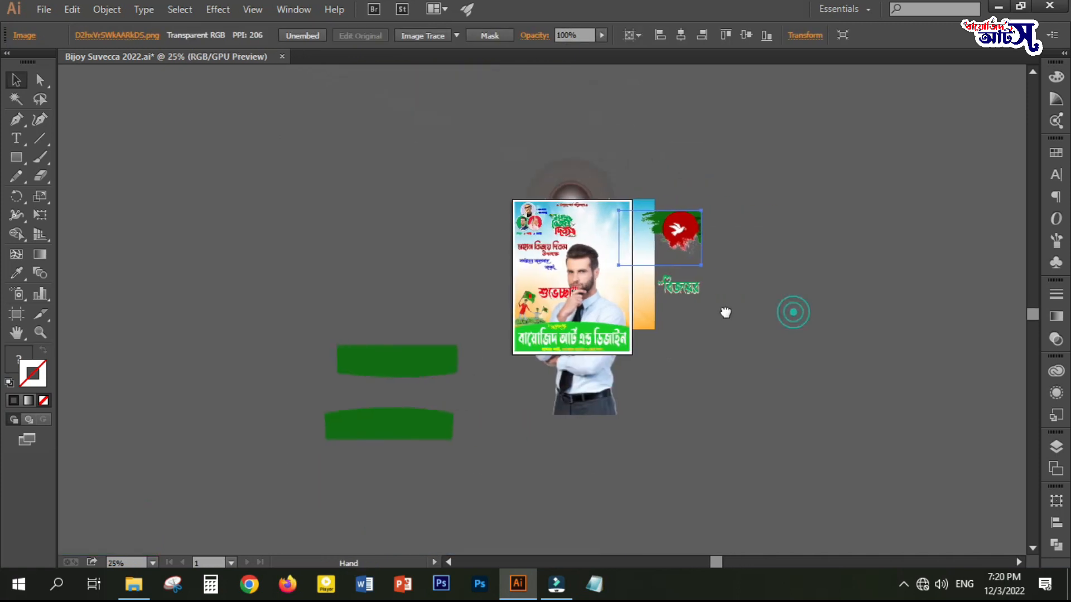
key(ctrl+plus)
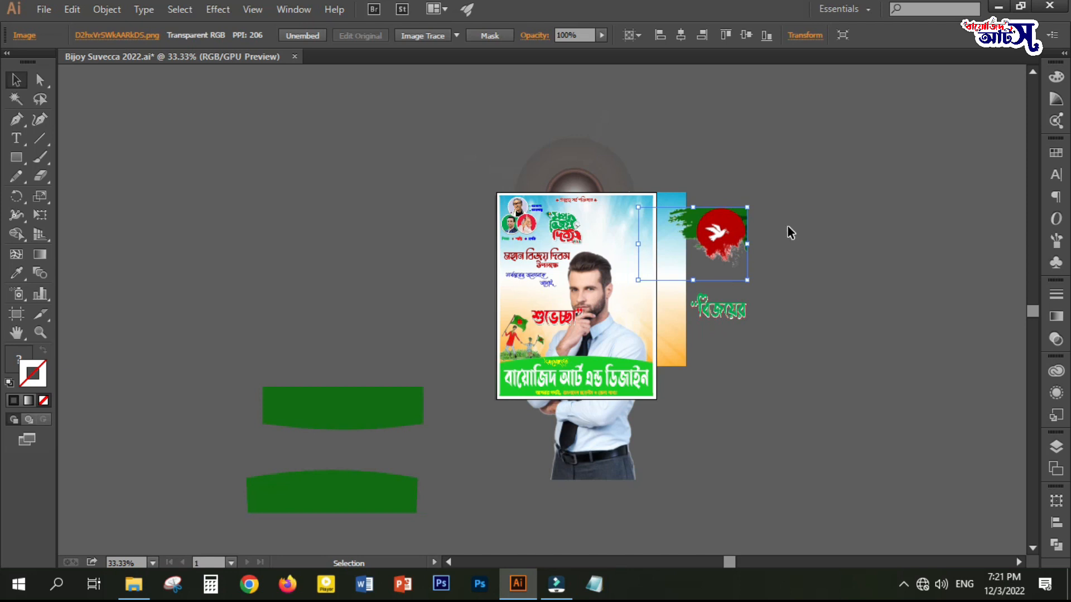
scroll(788, 226, up, 1)
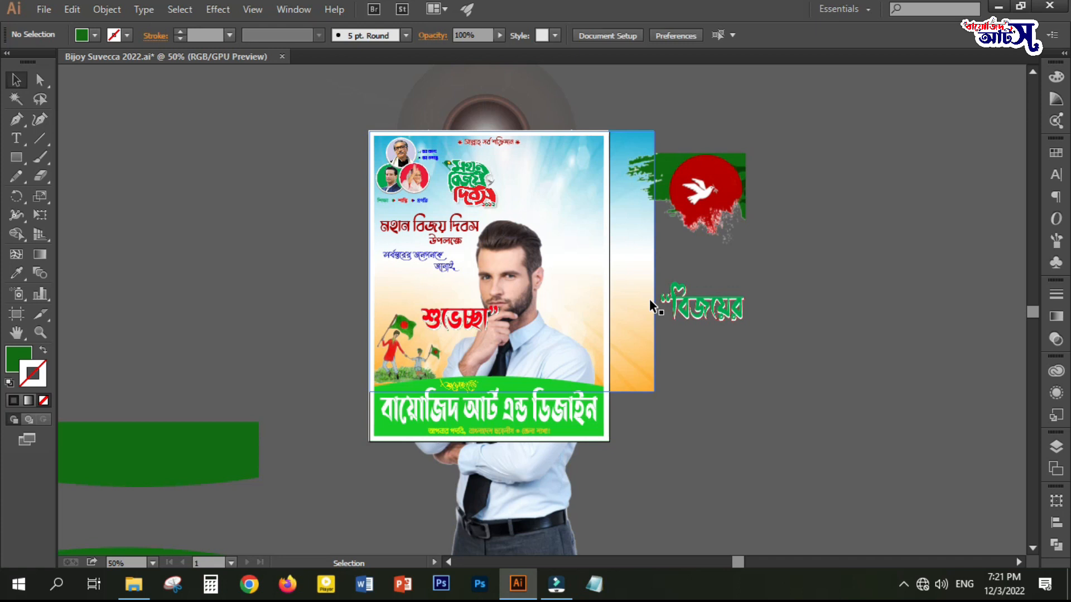
click(634, 394)
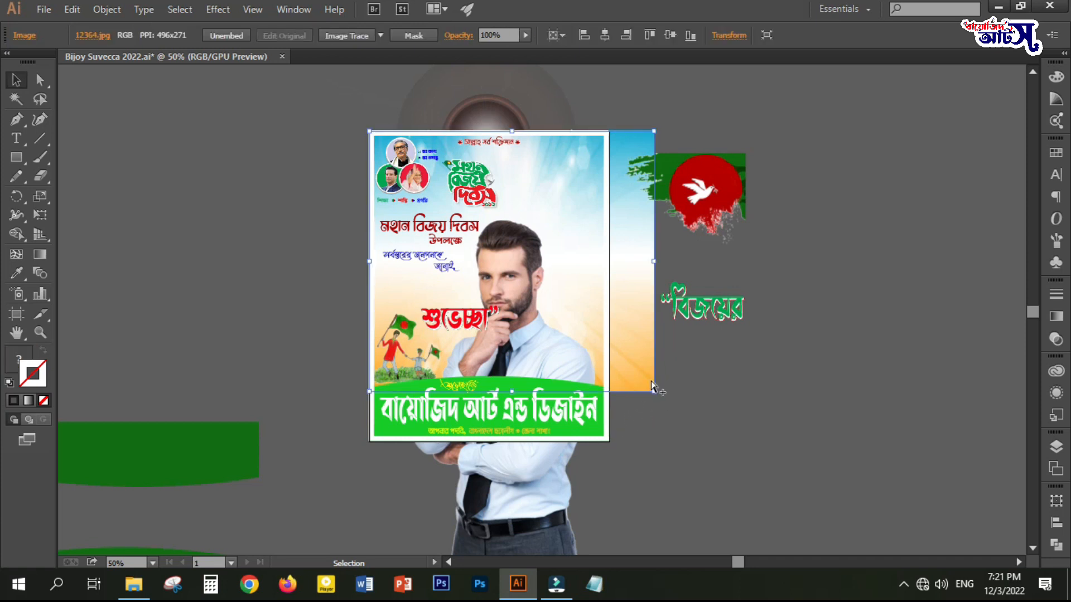
scroll(652, 383, down, 1)
drag(668, 383, 722, 396)
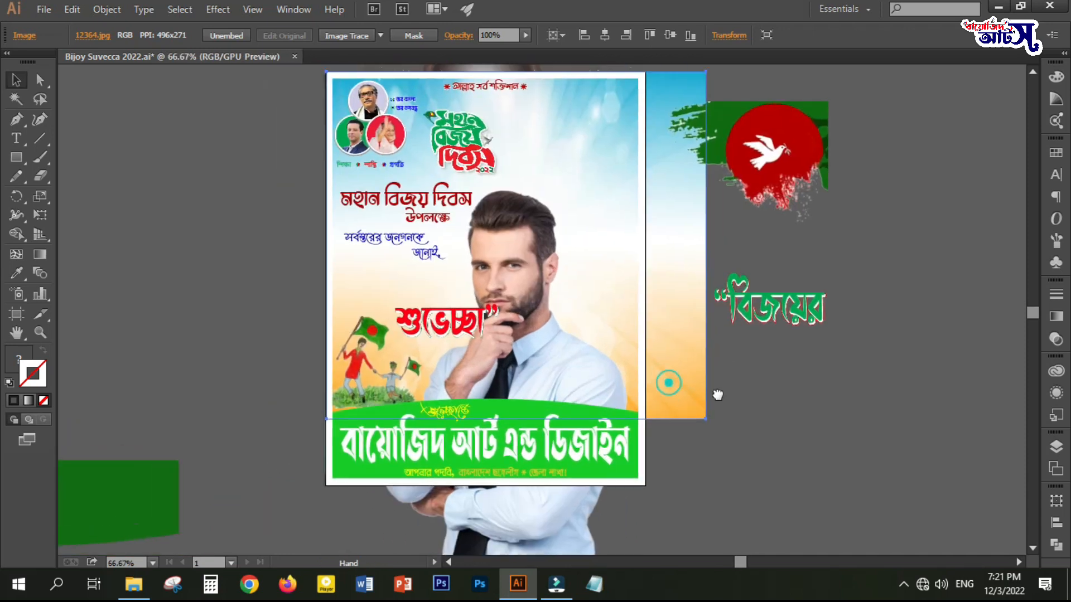
scroll(721, 394, down, 1)
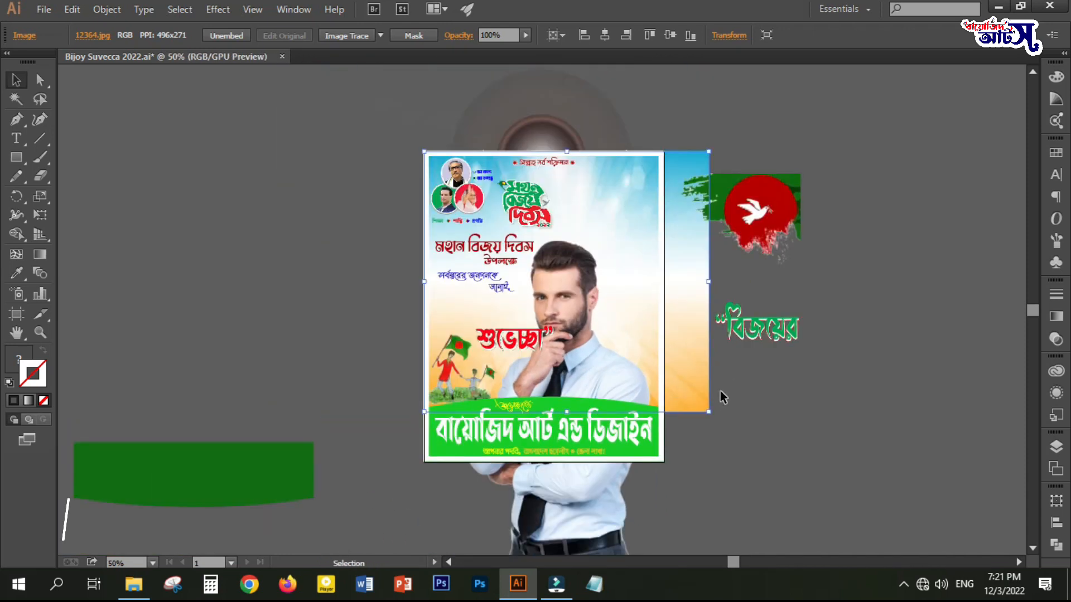